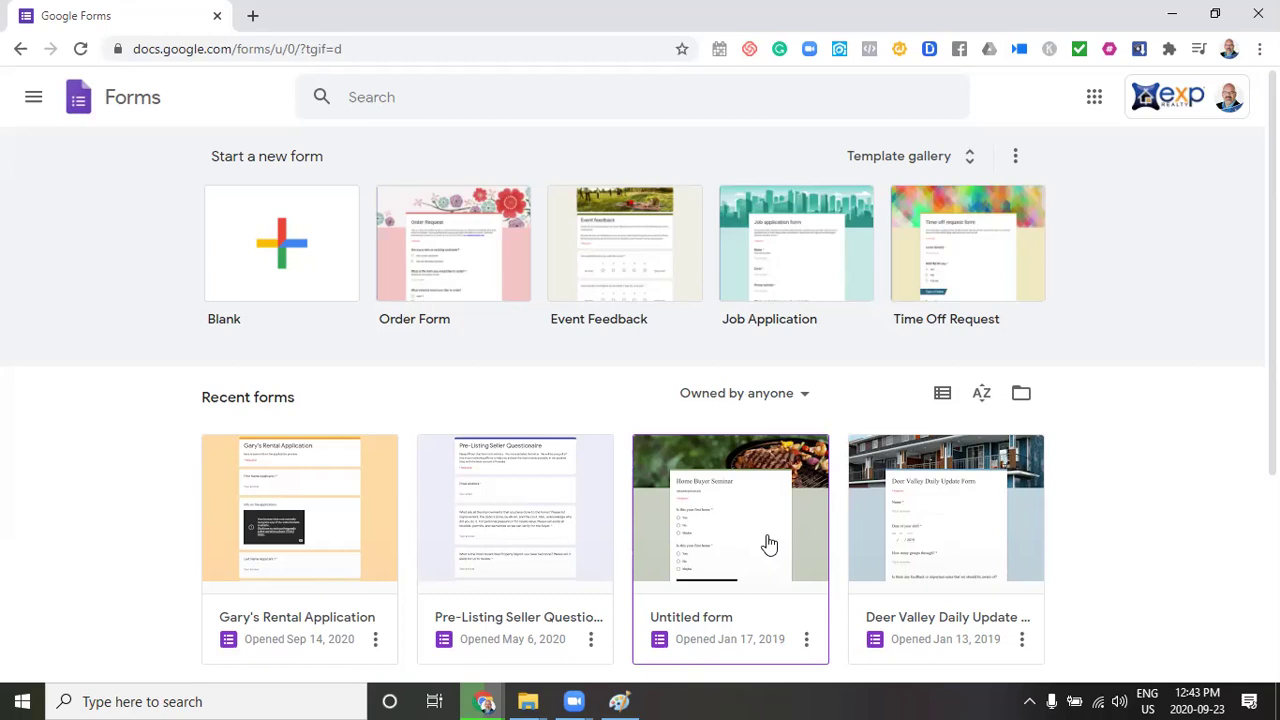
Start a blank form and replace its title with 'Mastermind Questionaire'
{"action": "left_click", "coordinate": [287, 240]}
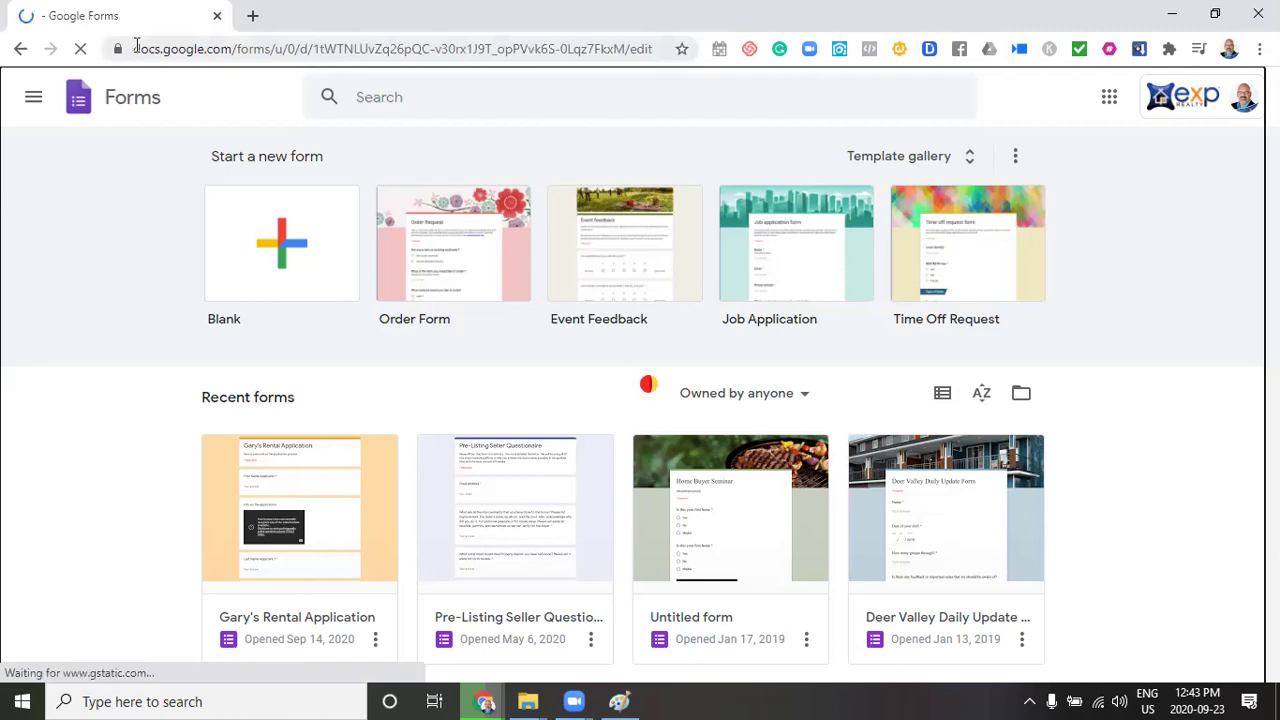
{"action": "left_click_drag", "start_coordinate": [137, 52], "coordinate": [268, 41]}
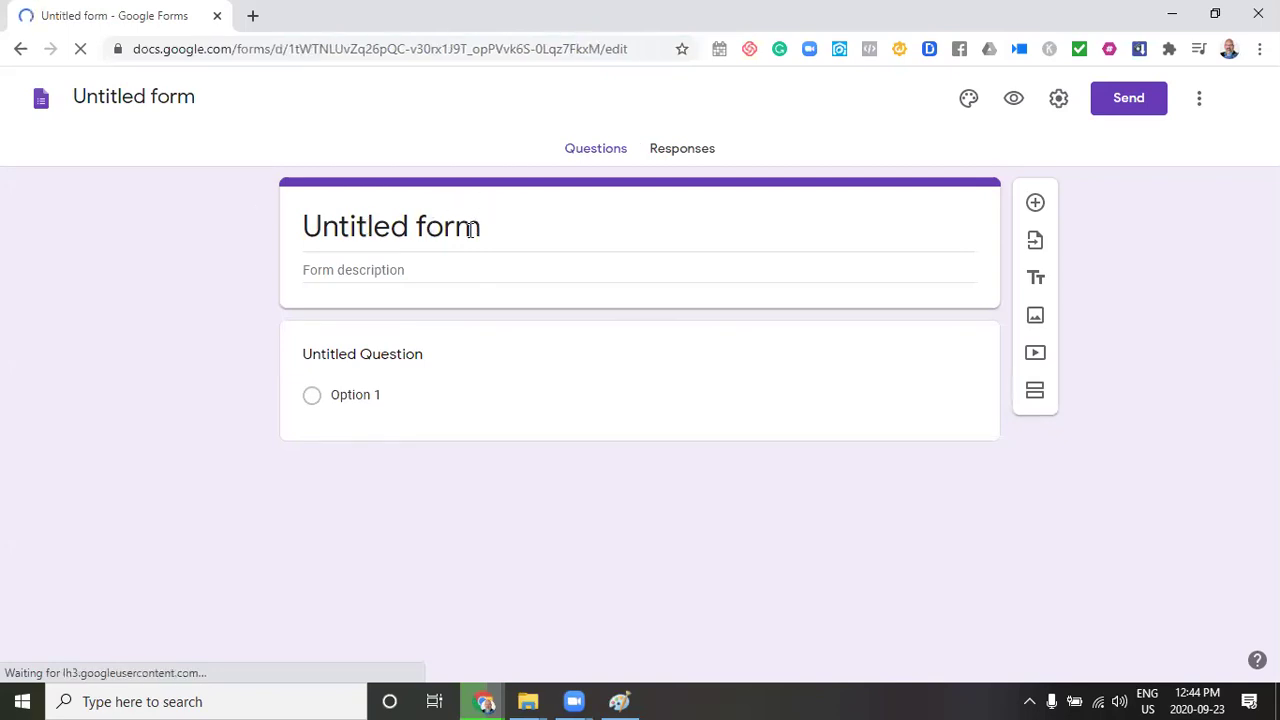
{"action": "left_click", "coordinate": [480, 230]}
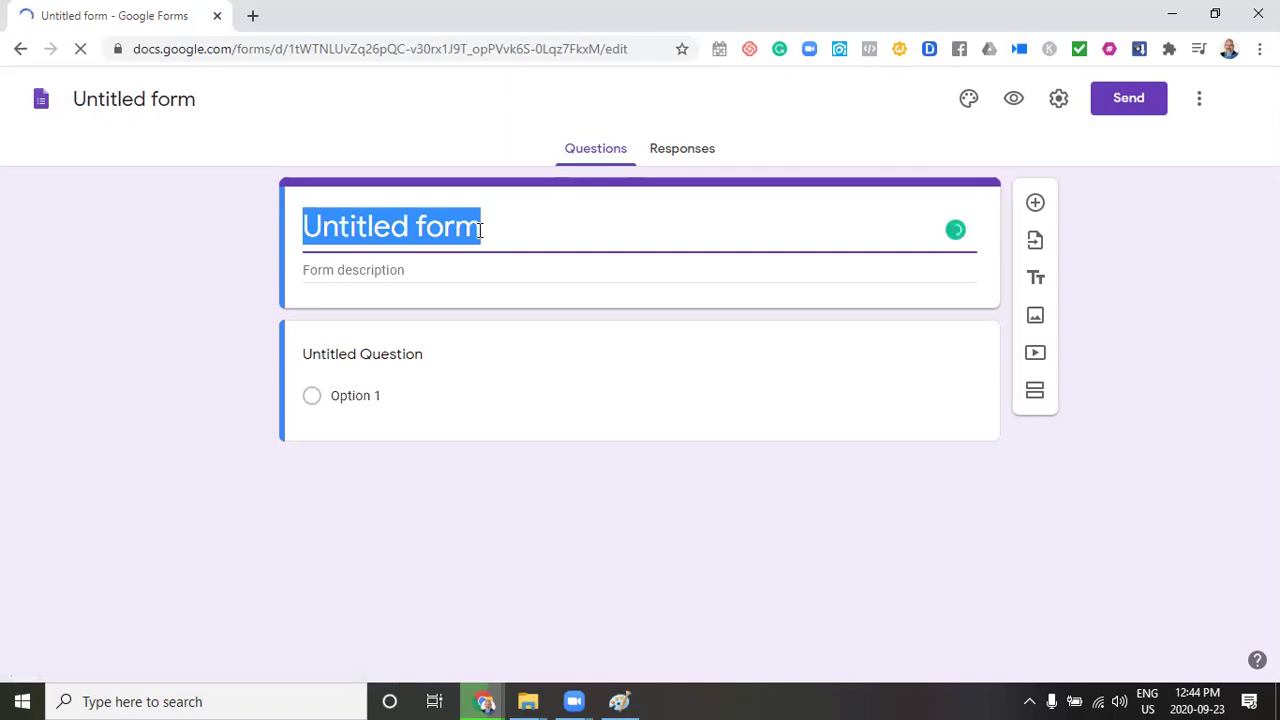
{"action": "type", "text": "Mastermind"}
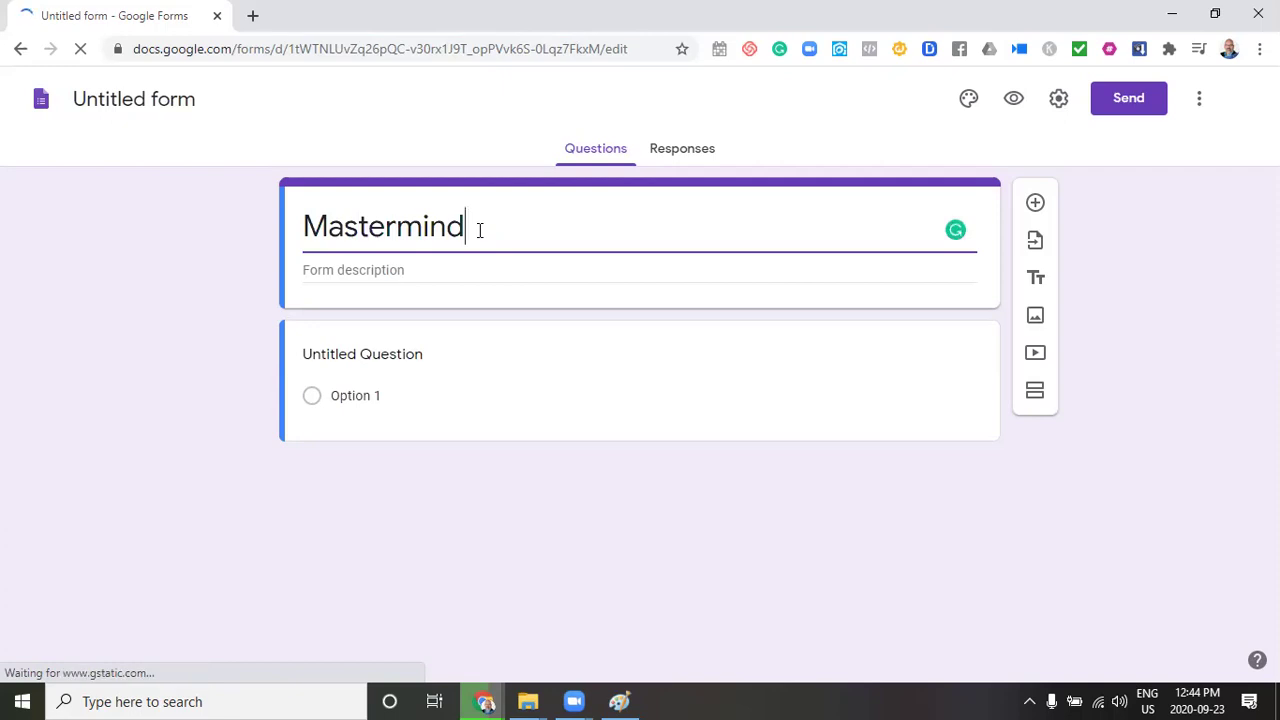
{"action": "type", "text": " Question"}
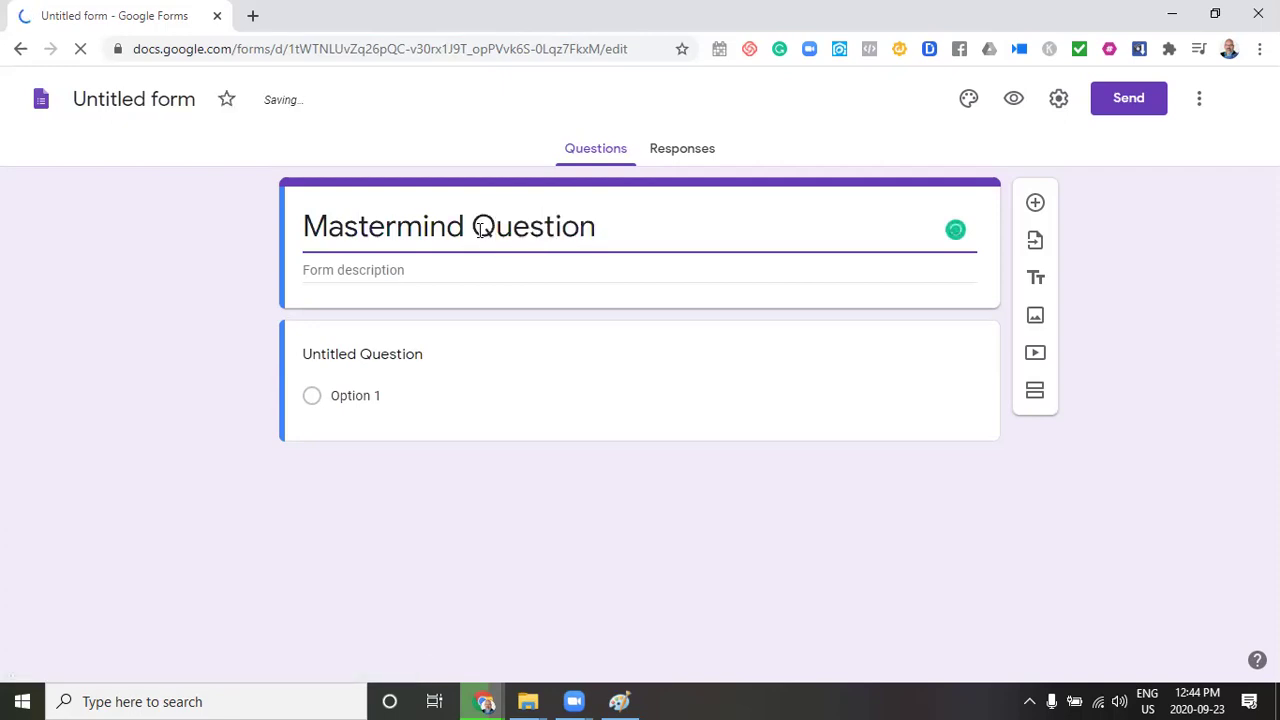
{"action": "type", "text": "aire"}
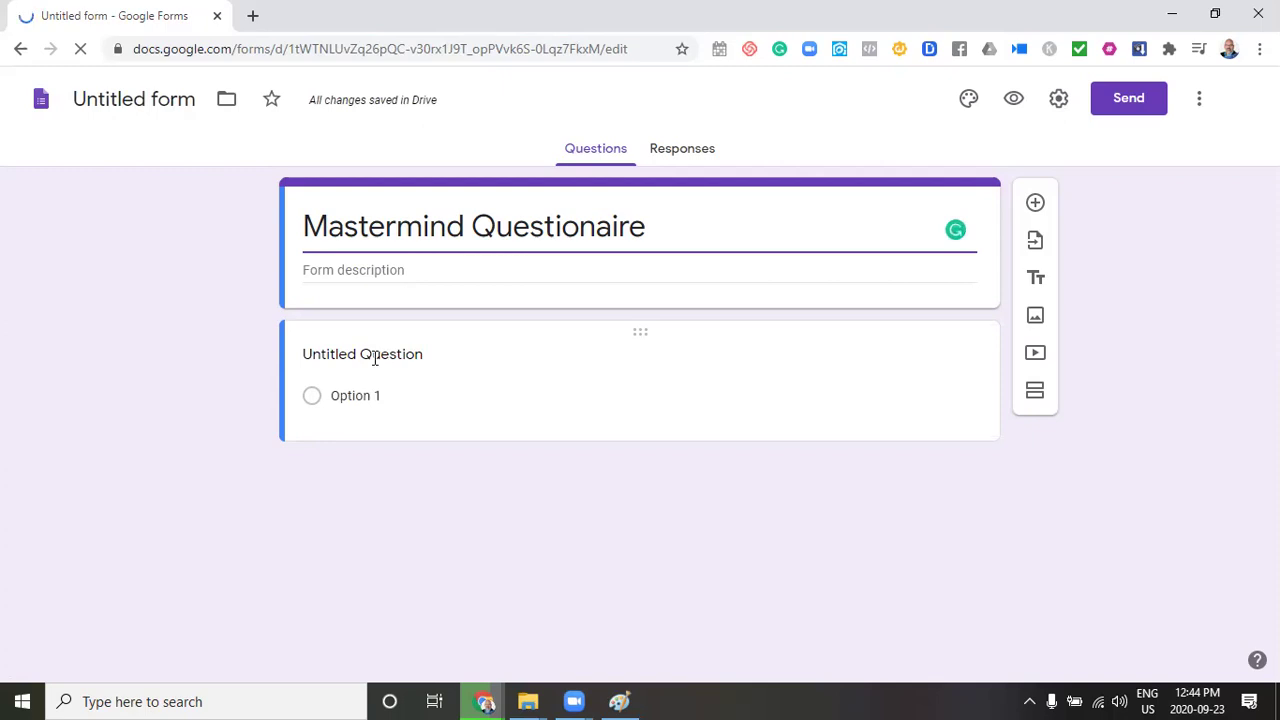
Word the first question 'Prospecting, how important is this to your business', fixing typos
{"action": "left_click", "coordinate": [430, 372]}
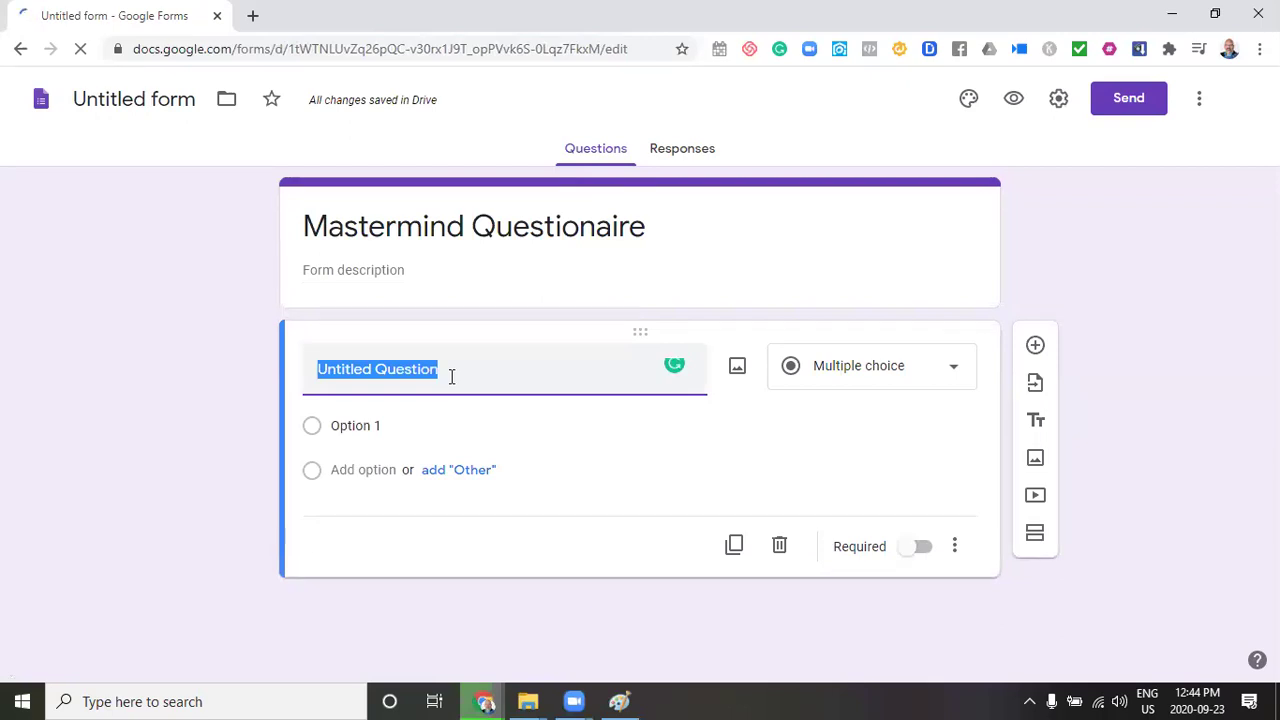
{"action": "type", "text": "Prosper"}
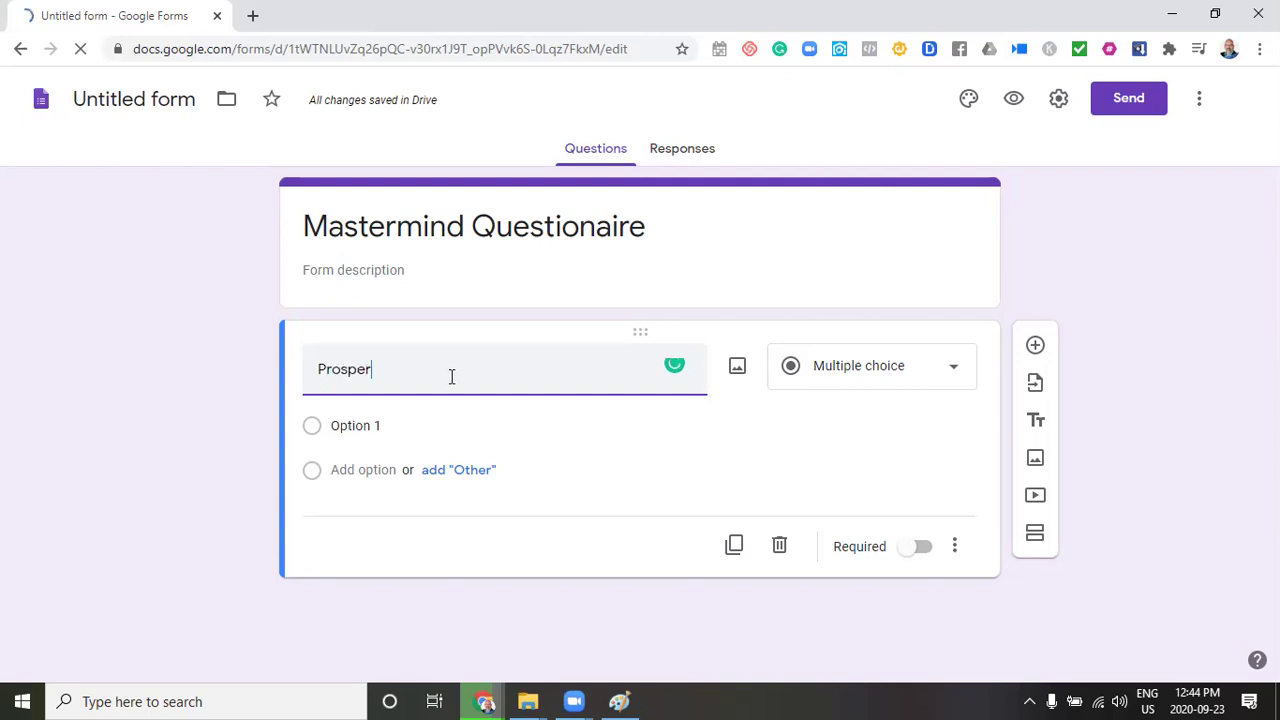
{"action": "type", "text": "c"}
{"action": "key", "text": "BackSpace"}
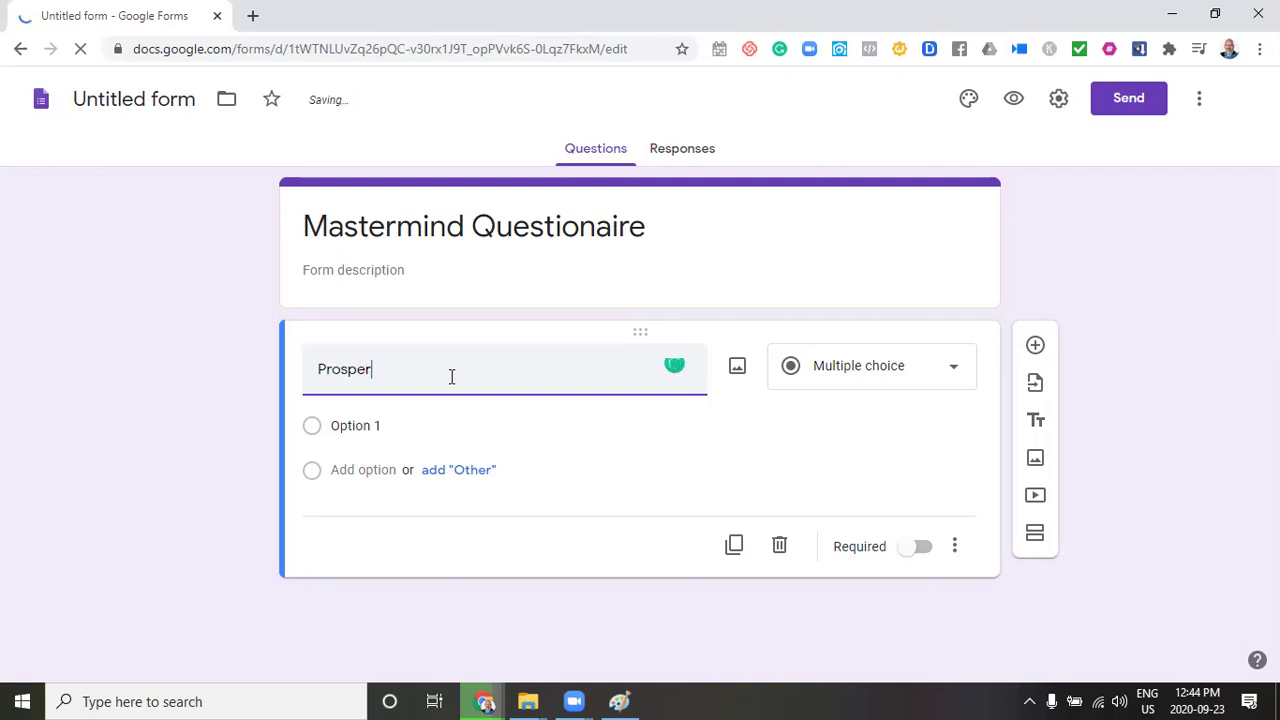
{"action": "key", "text": "BackSpace"}
{"action": "type", "text": "cting Ho"}
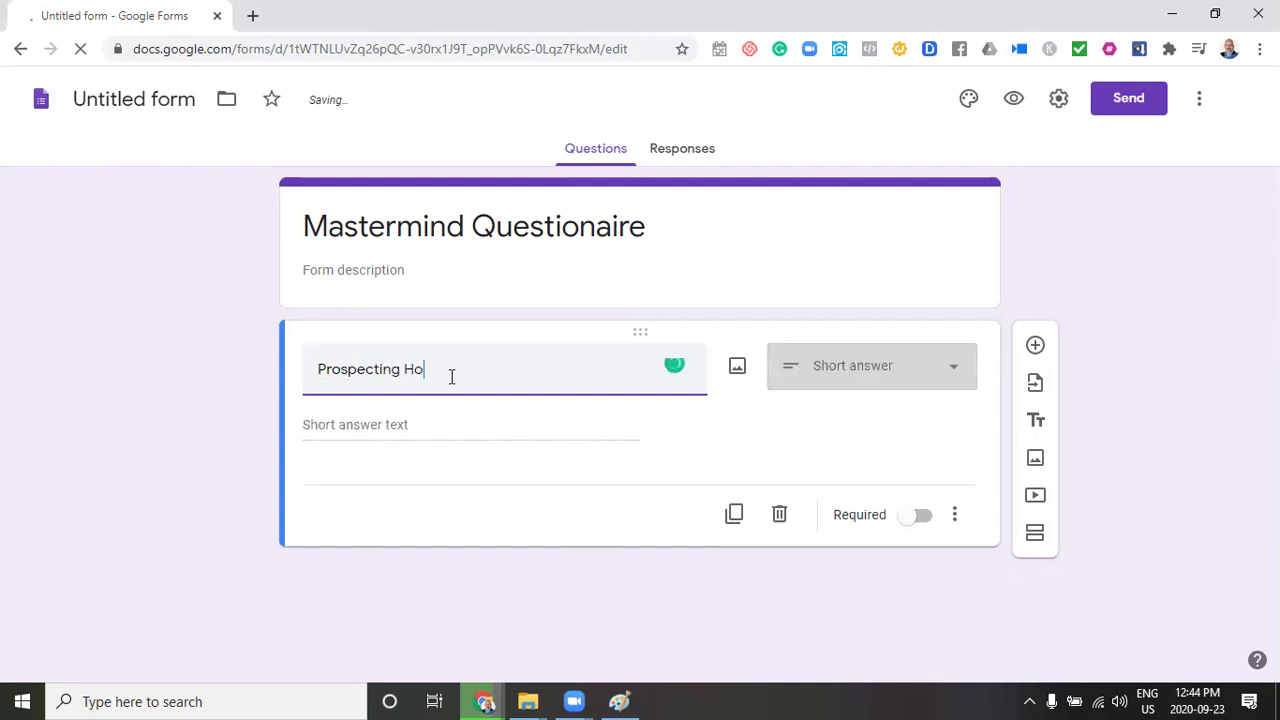
{"action": "type", "text": "w impo"}
{"action": "key", "text": "BackSpace"}
{"action": "key", "text": "BackSpace"}
{"action": "key", "text": "BackSpace"}
{"action": "key", "text": "BackSpace"}
{"action": "key", "text": "BackSpace"}
{"action": "key", "text": "BackSpace"}
{"action": "key", "text": "BackSpace"}
{"action": "key", "text": "BackSpace"}
{"action": "type", "text": "rt"}
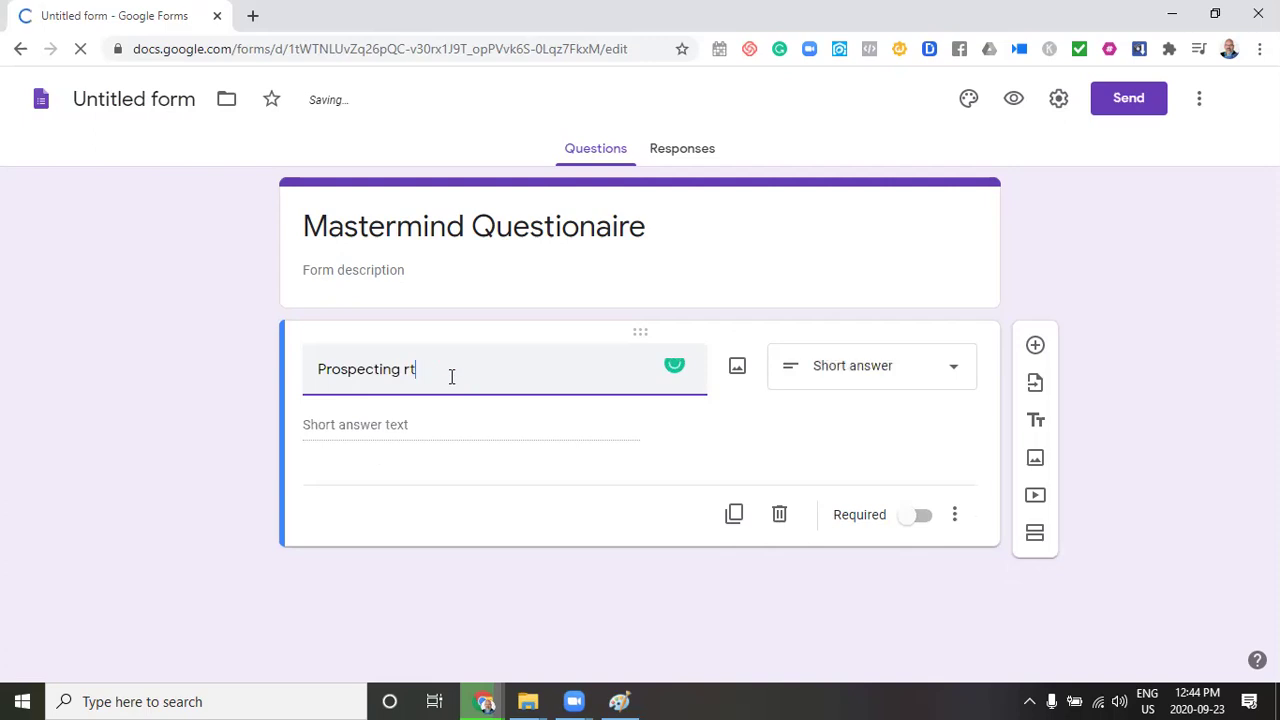
{"action": "type", "text": "ant i"}
{"action": "key", "text": "BackSpace"}
{"action": "key", "text": "BackSpace"}
{"action": "key", "text": "BackSpace"}
{"action": "key", "text": "BackSpace"}
{"action": "key", "text": "BackSpace"}
{"action": "key", "text": "BackSpace"}
{"action": "key", "text": "BackSpace"}
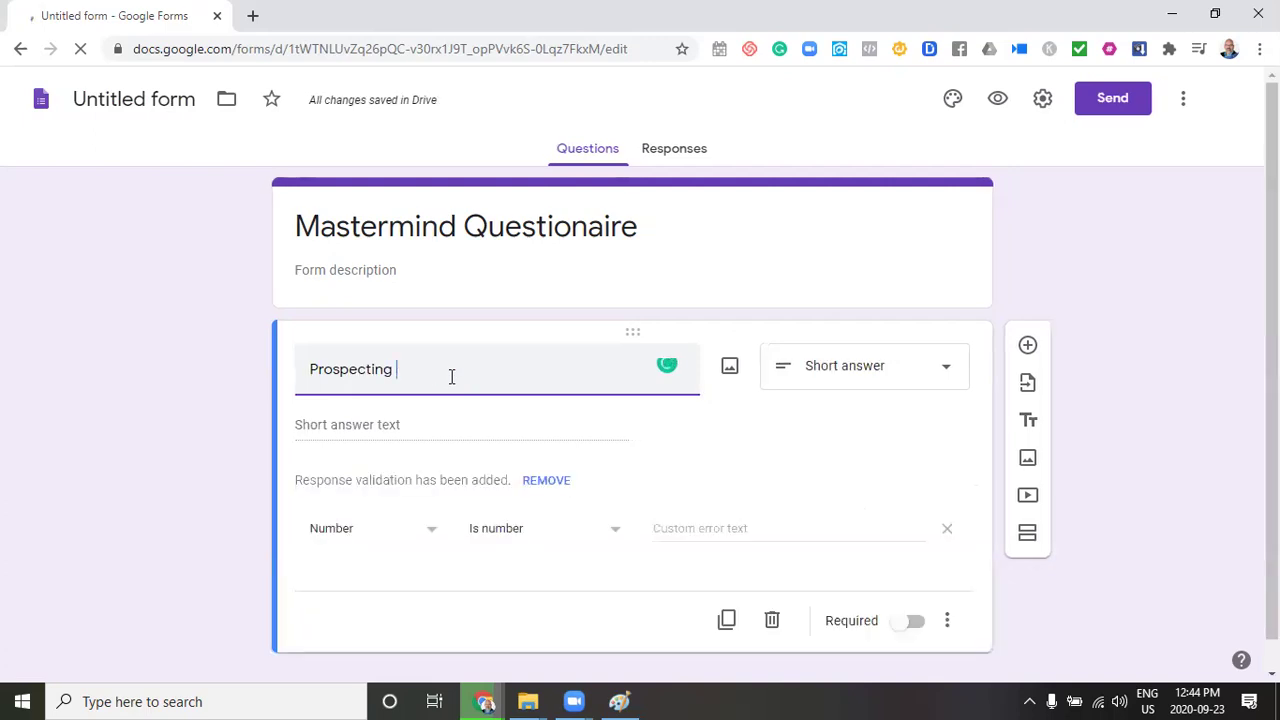
{"action": "key", "text": "BackSpace"}
{"action": "type", "text": ", "}
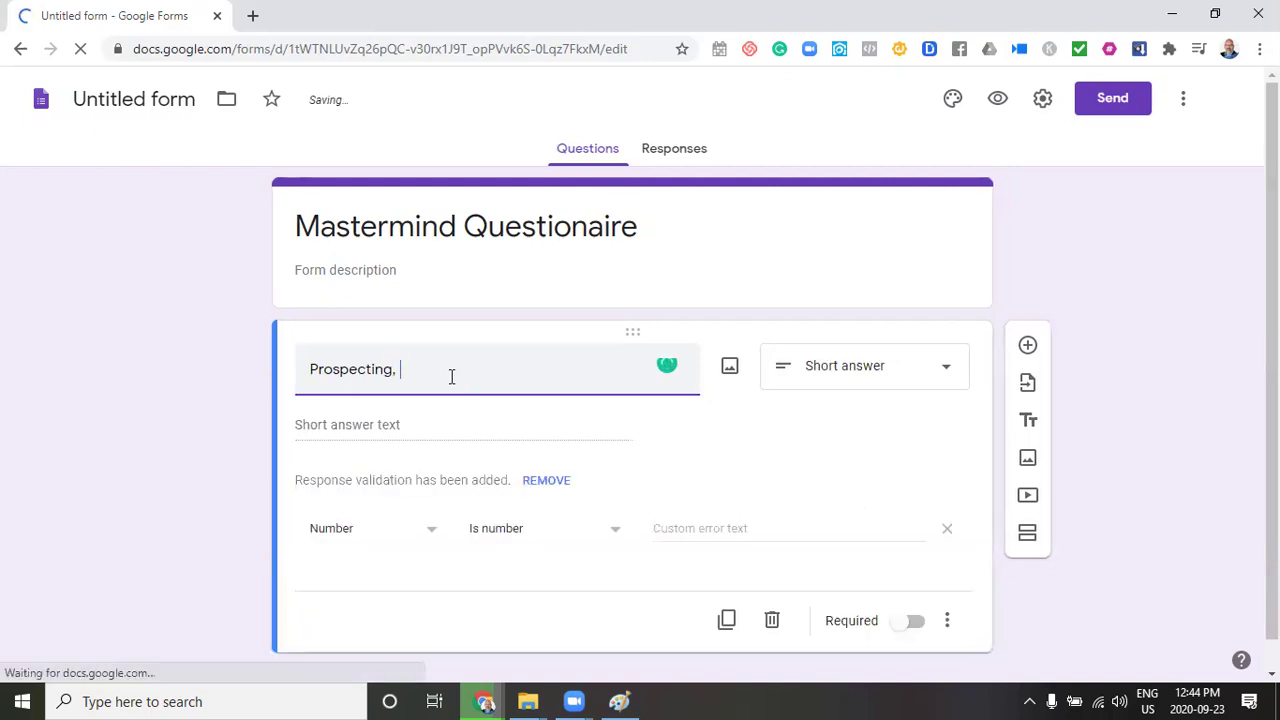
{"action": "type", "text": "H"}
{"action": "key", "text": "BackSpace"}
{"action": "type", "text": "how "}
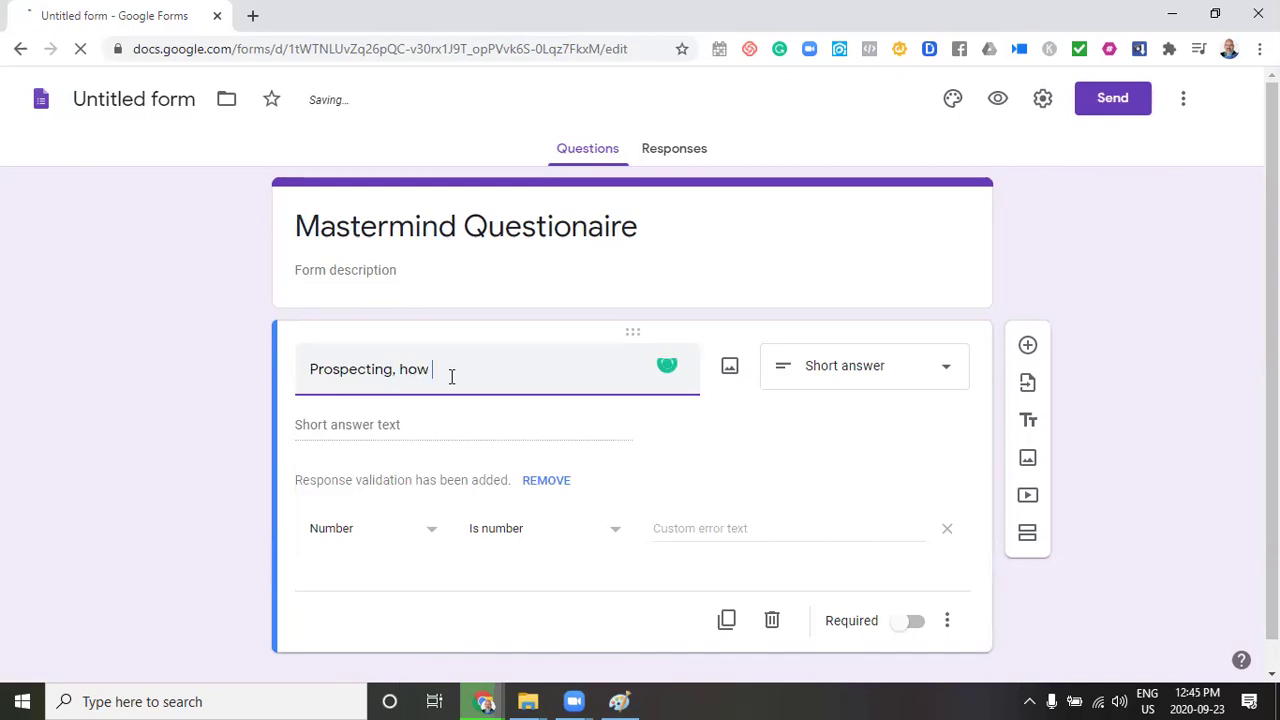
{"action": "type", "text": "importan"}
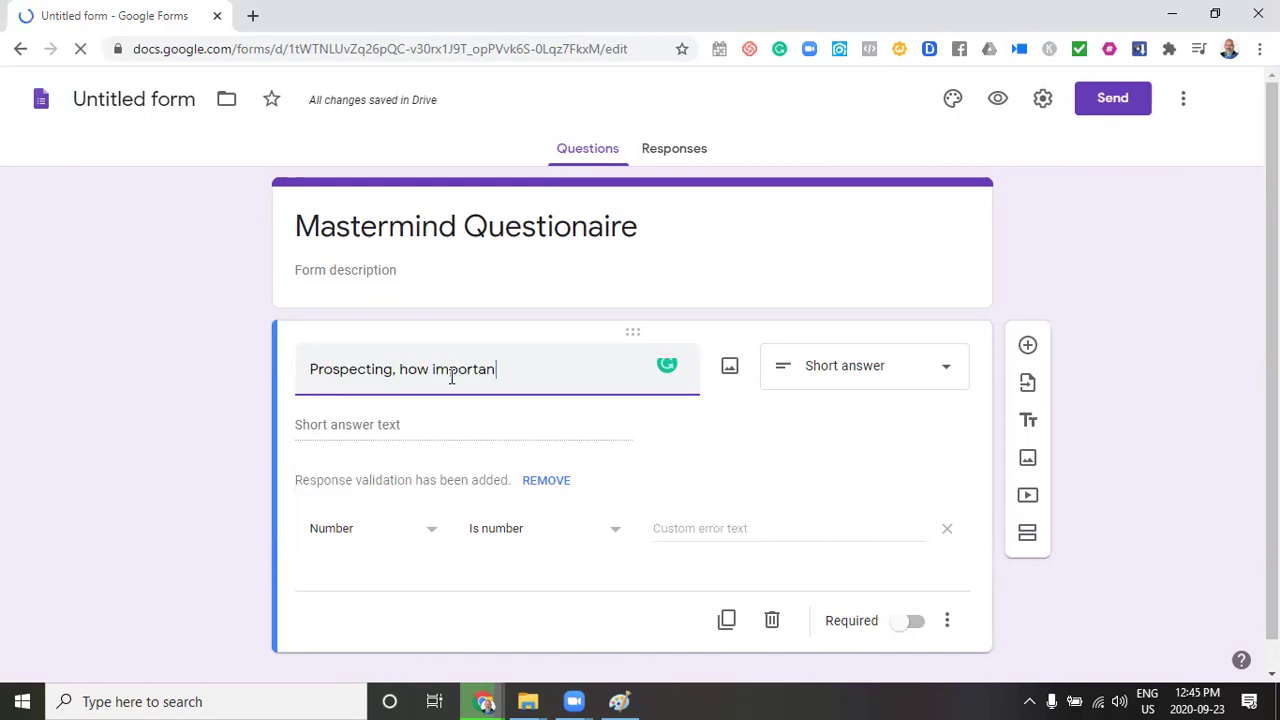
{"action": "type", "text": "t is this to your busi"}
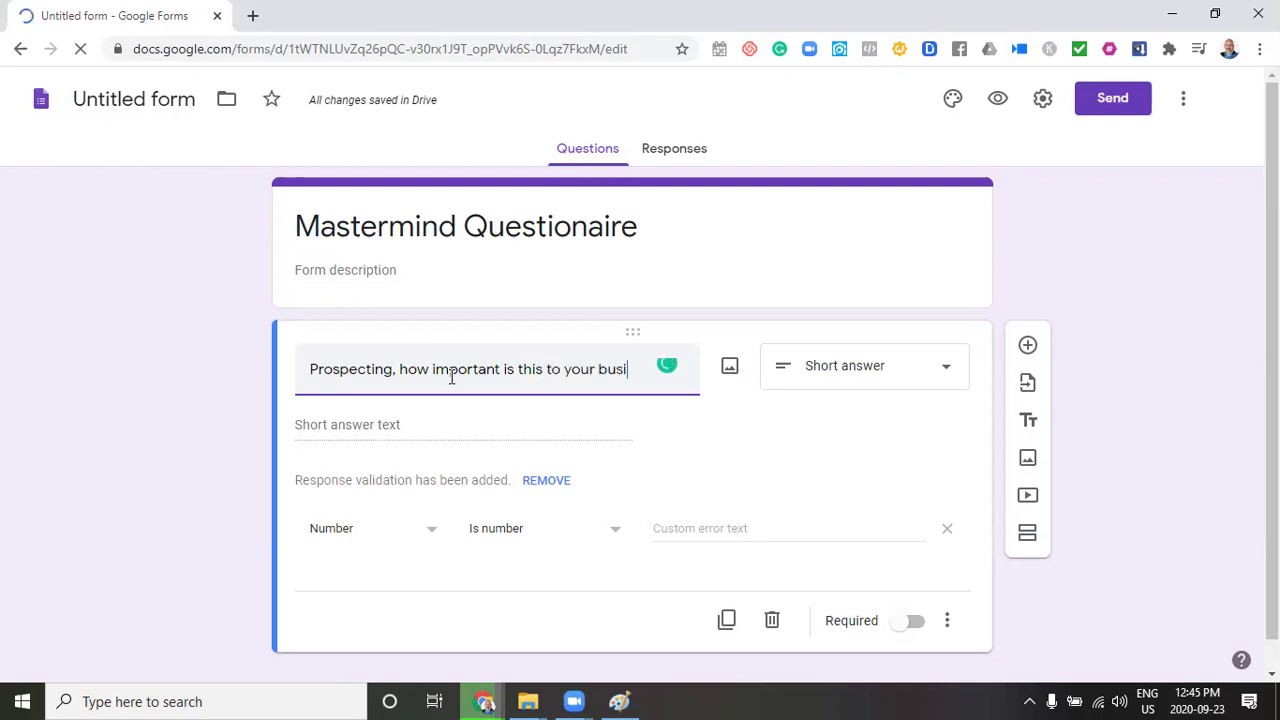
{"action": "type", "text": "ness?"}
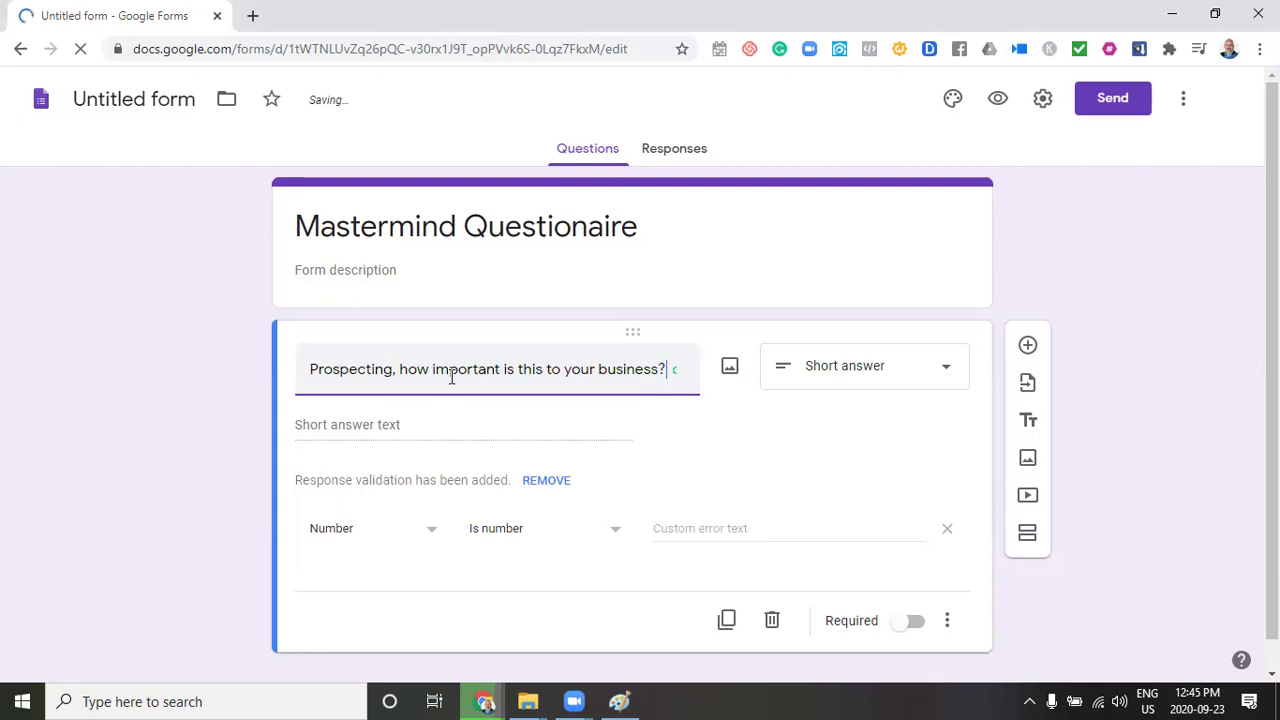
{"action": "key", "text": "BackSpace"}
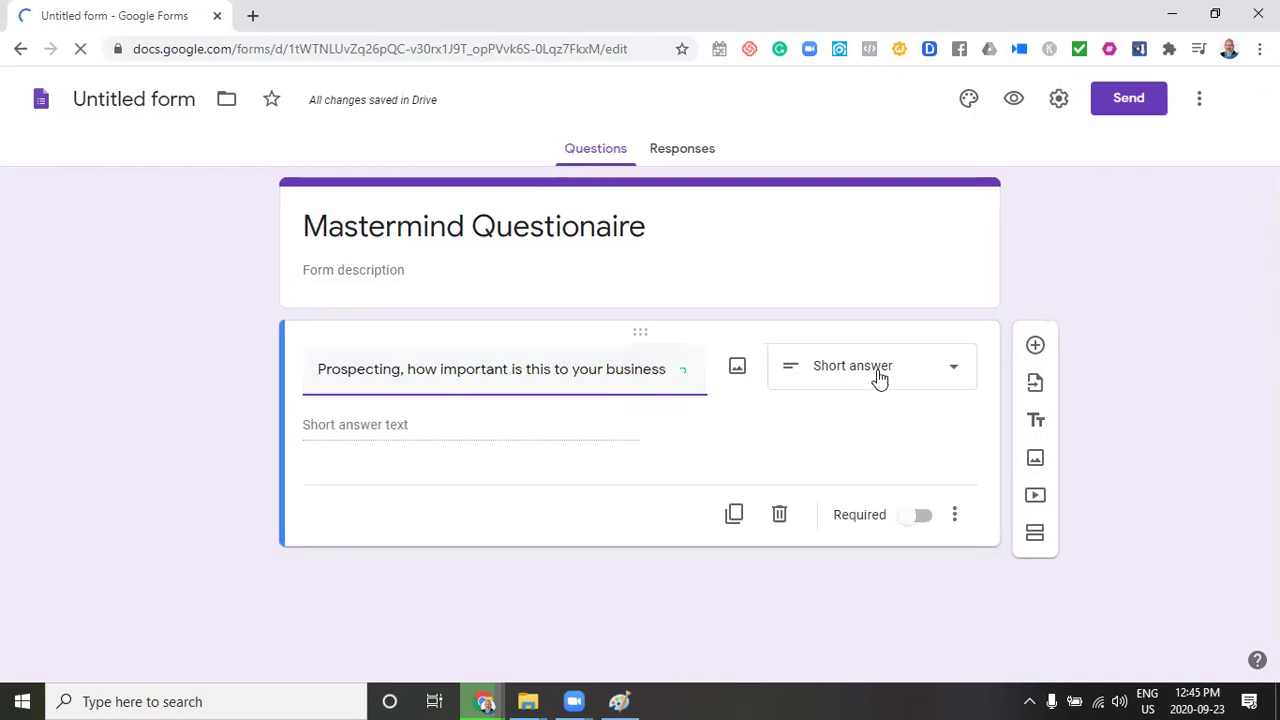
Make the question multiple choice with first option '1 Very Important'
{"action": "left_click", "coordinate": [870, 383]}
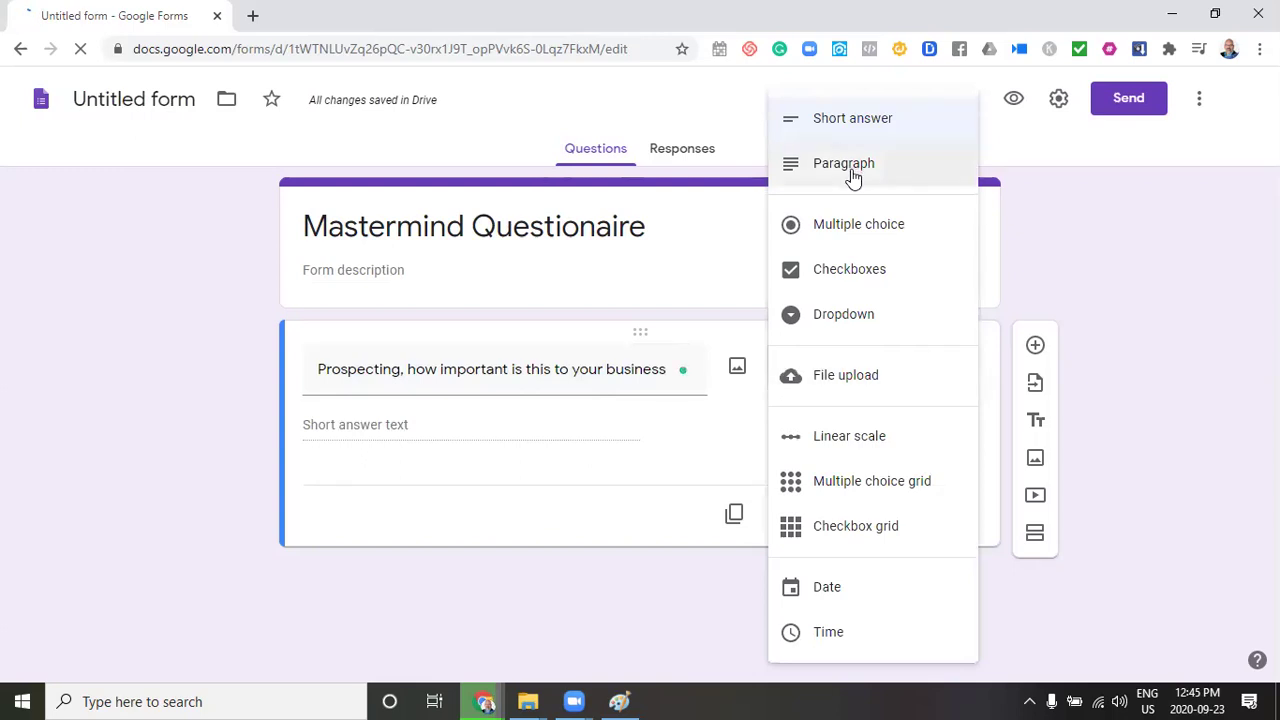
{"action": "left_click", "coordinate": [880, 230]}
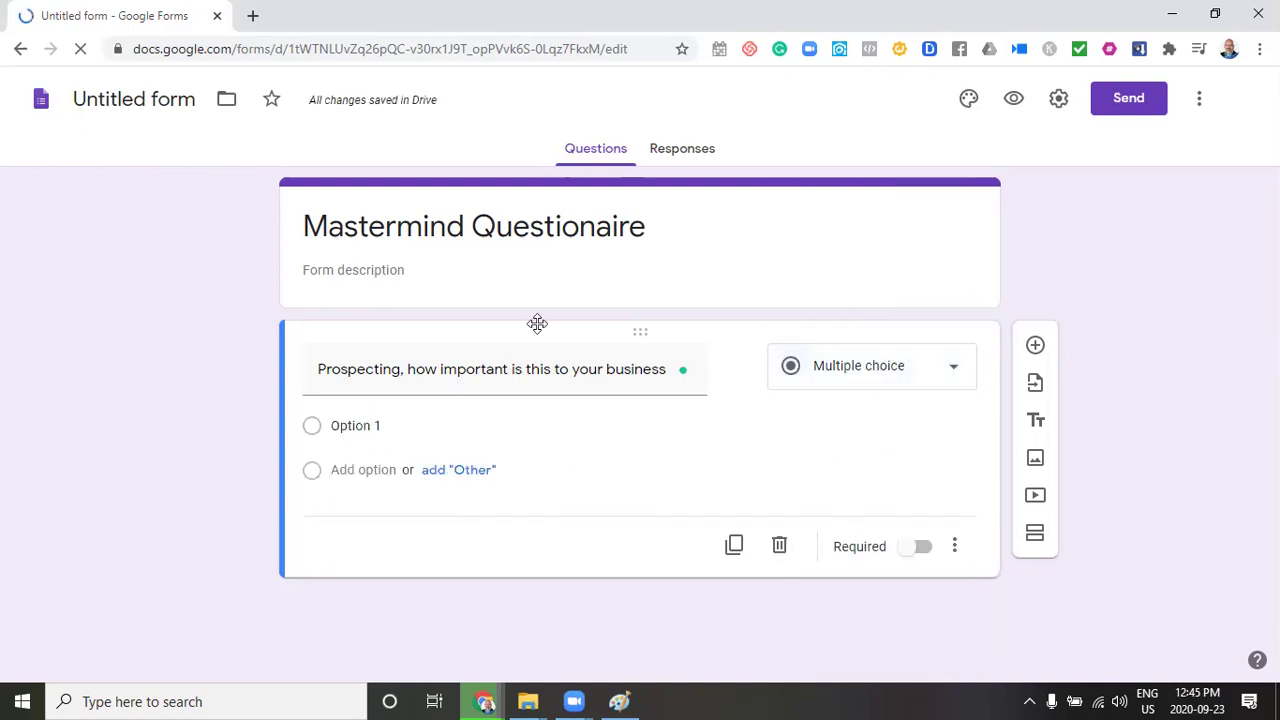
{"action": "left_click", "coordinate": [386, 425]}
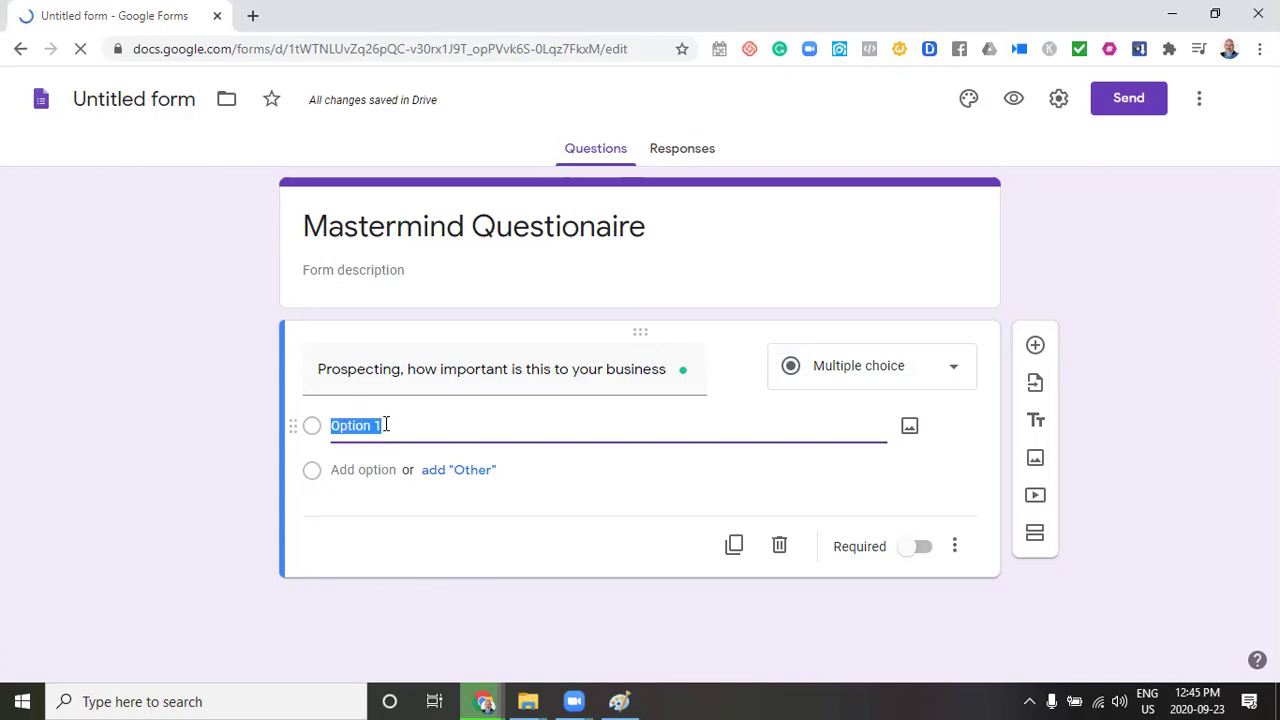
{"action": "type", "text": "1 Very Importna"}
{"action": "key", "text": "BackSpace"}
{"action": "key", "text": "BackSpace"}
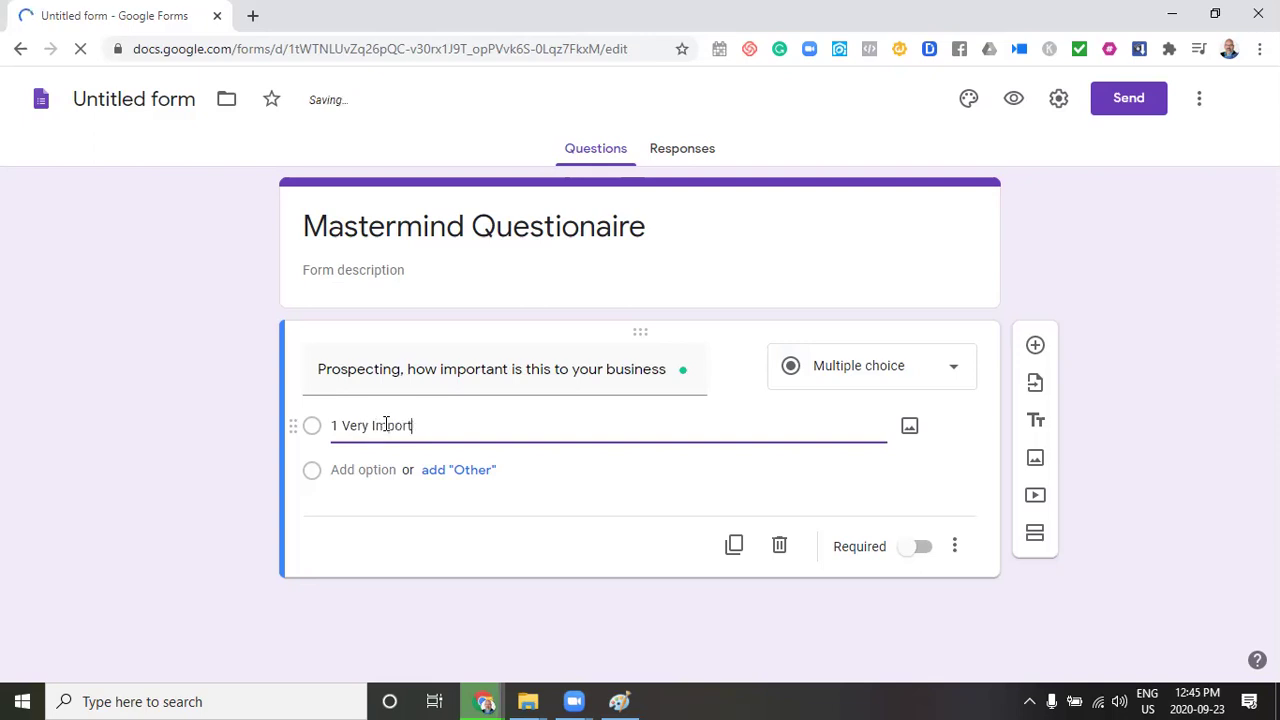
{"action": "type", "text": "ant"}
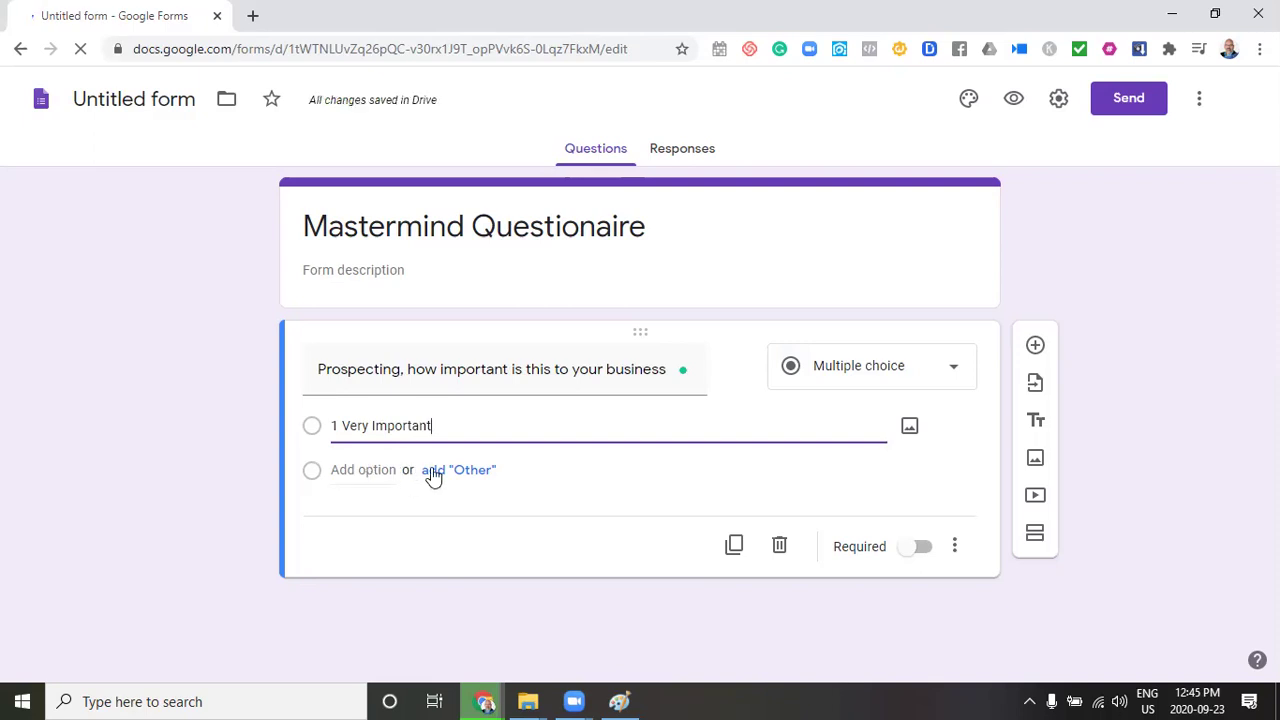
Add options '2 Somewhat Important' and '3 Not important at all'
{"action": "left_click", "coordinate": [379, 469]}
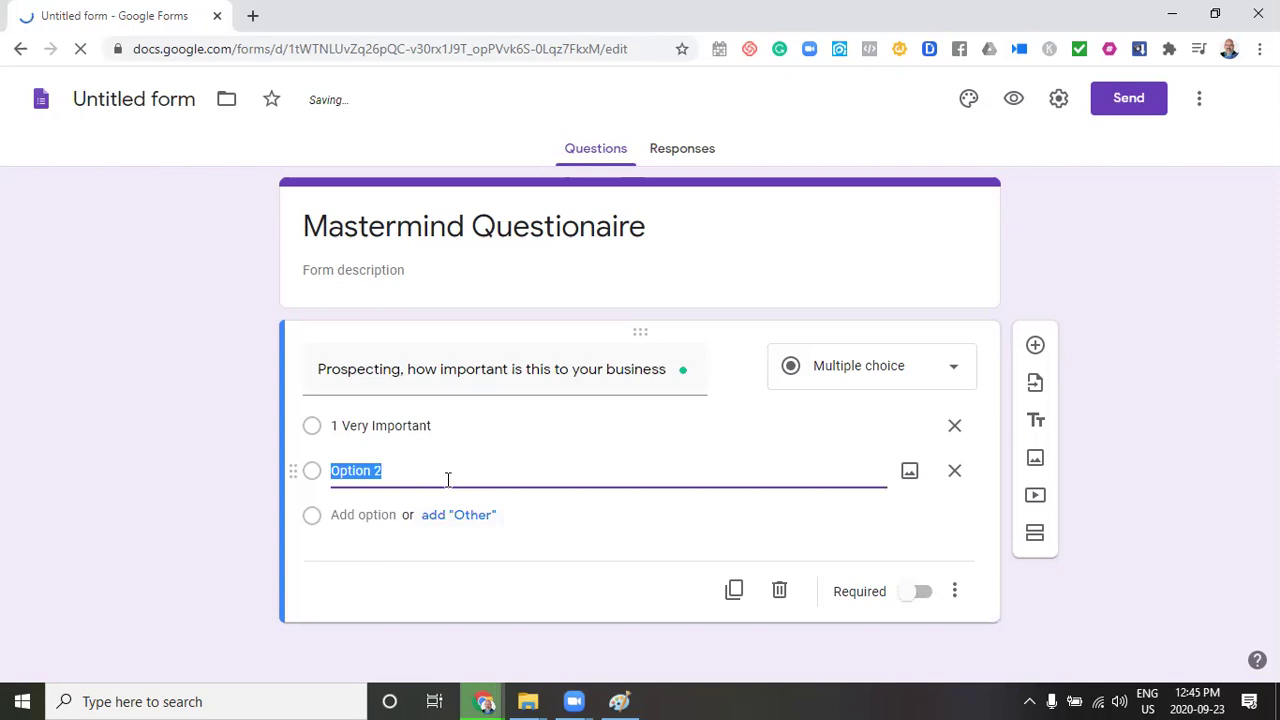
{"action": "type", "text": "2 So"}
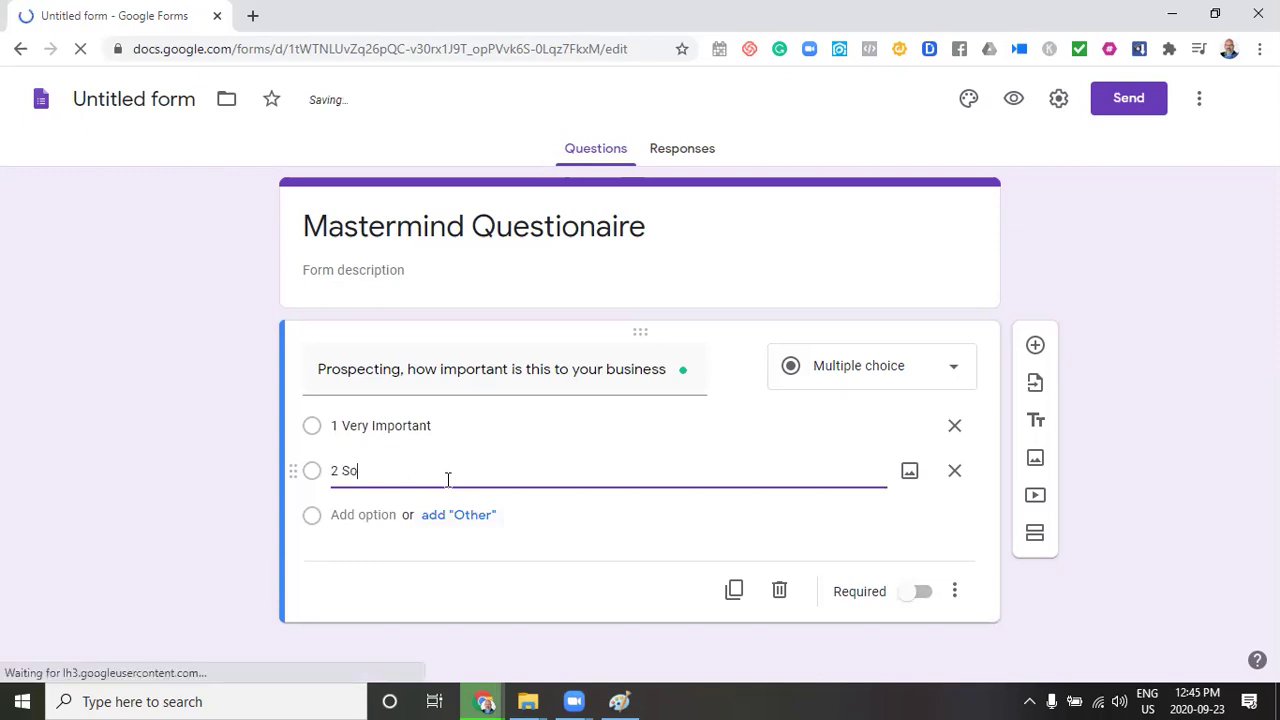
{"action": "type", "text": "mewhat Im"}
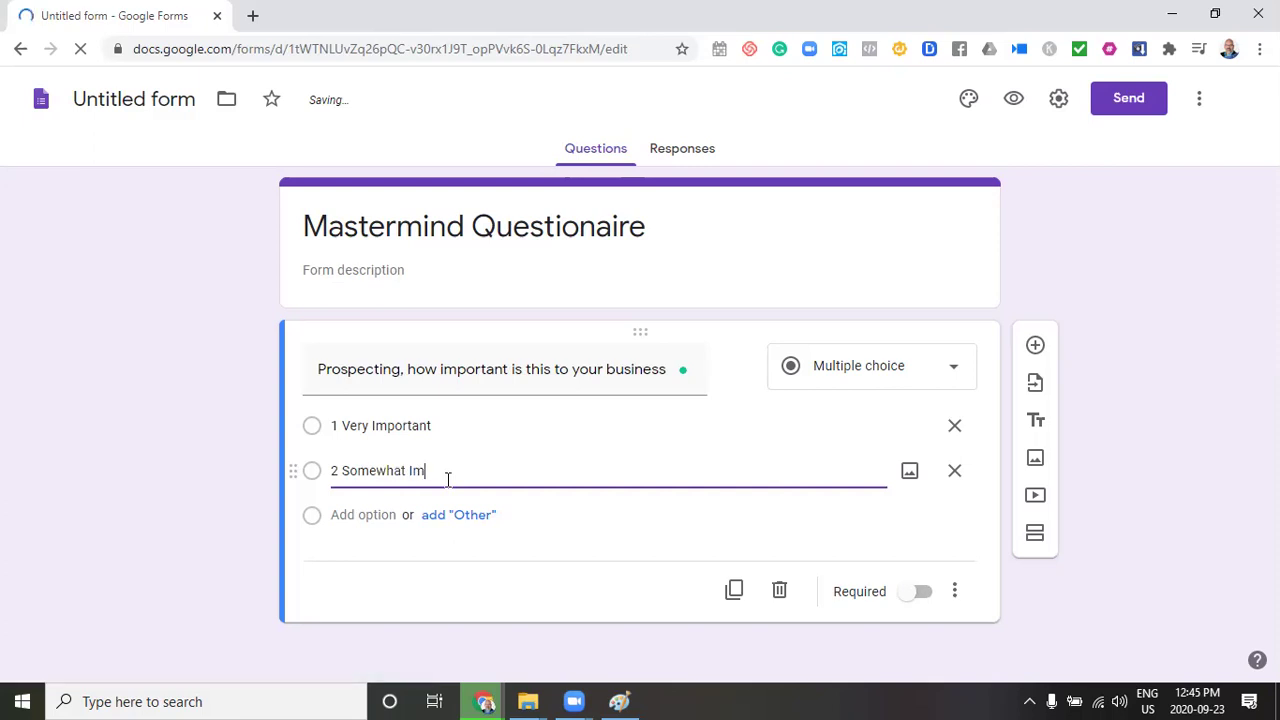
{"action": "type", "text": "portant"}
{"action": "left_click", "coordinate": [312, 521]}
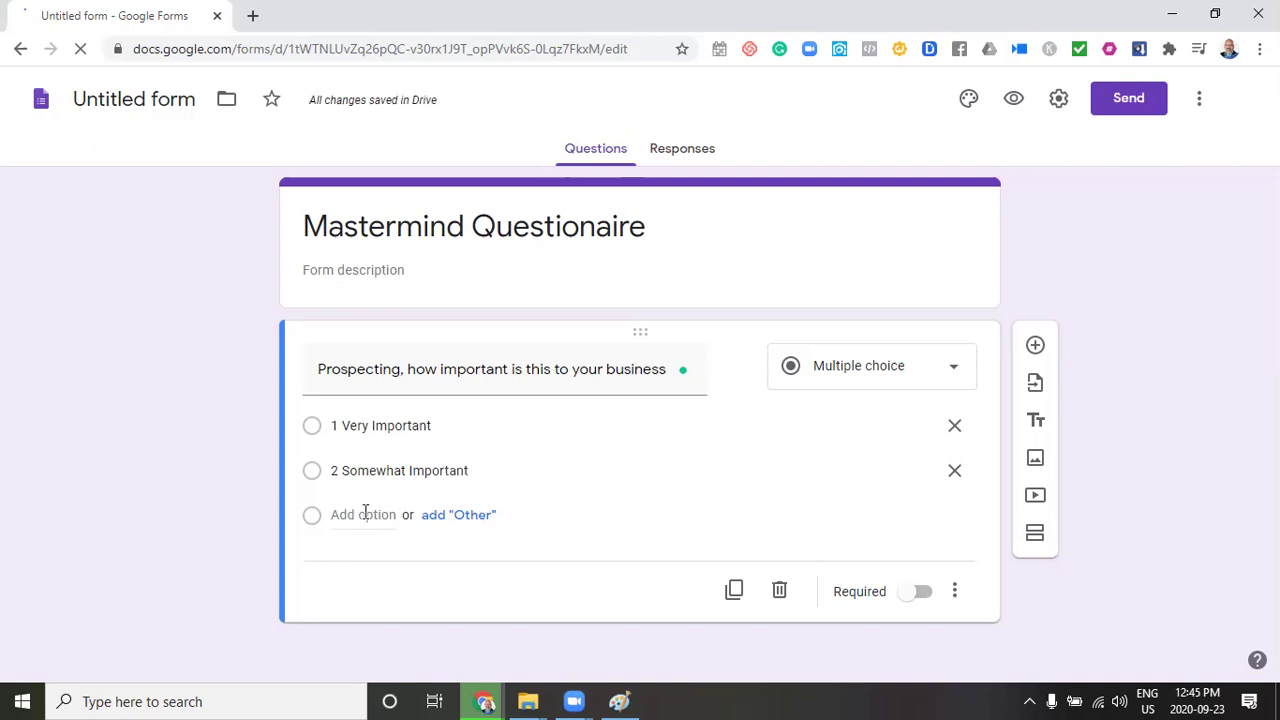
{"action": "left_click", "coordinate": [414, 510]}
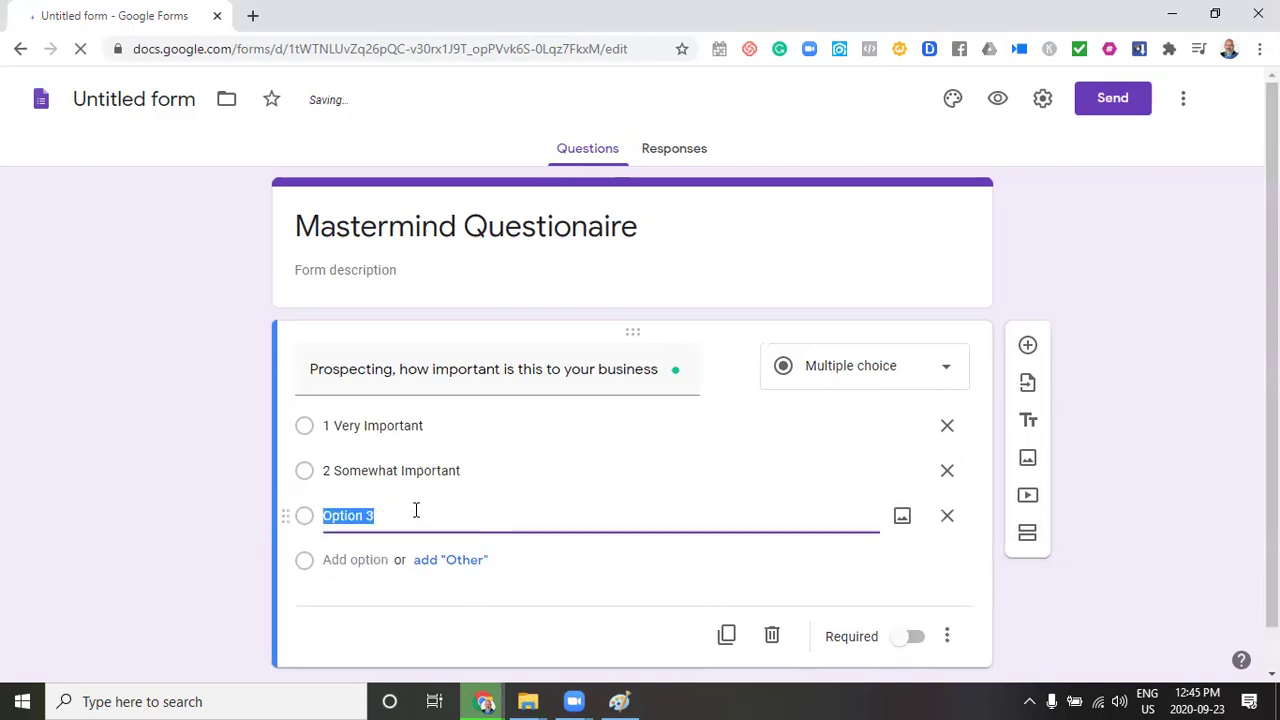
{"action": "type", "text": "NOt"}
{"action": "key", "text": "BackSpace"}
{"action": "key", "text": "BackSpace"}
{"action": "key", "text": "BackSpace"}
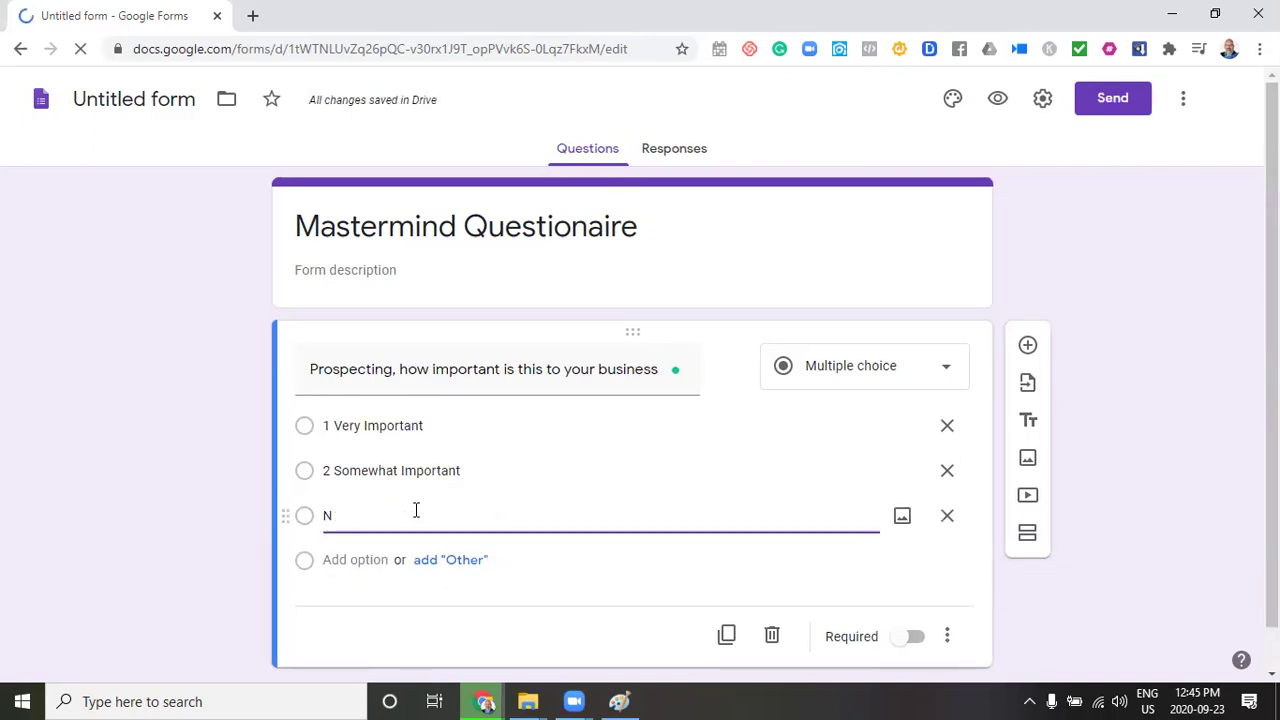
{"action": "type", "text": "ot"}
{"action": "key", "text": "BackSpace"}
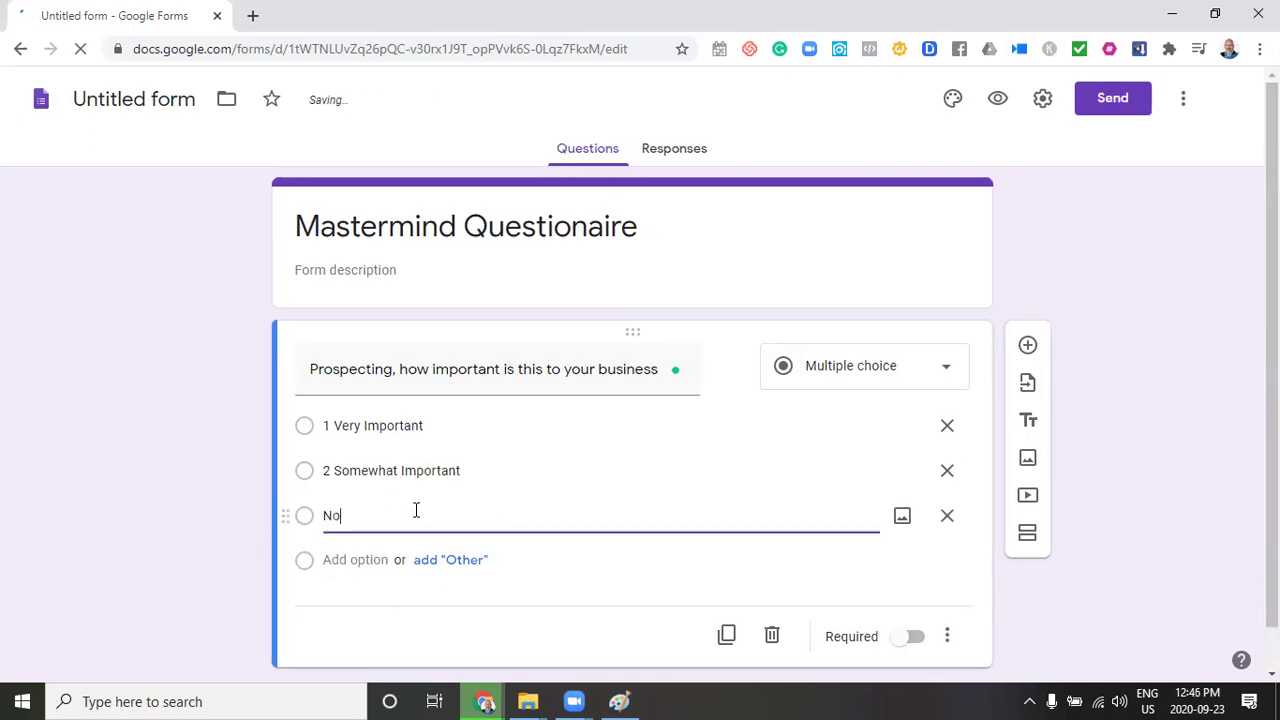
{"action": "key", "text": "BackSpace"}
{"action": "key", "text": "BackSpace"}
{"action": "type", "text": "3 Not"}
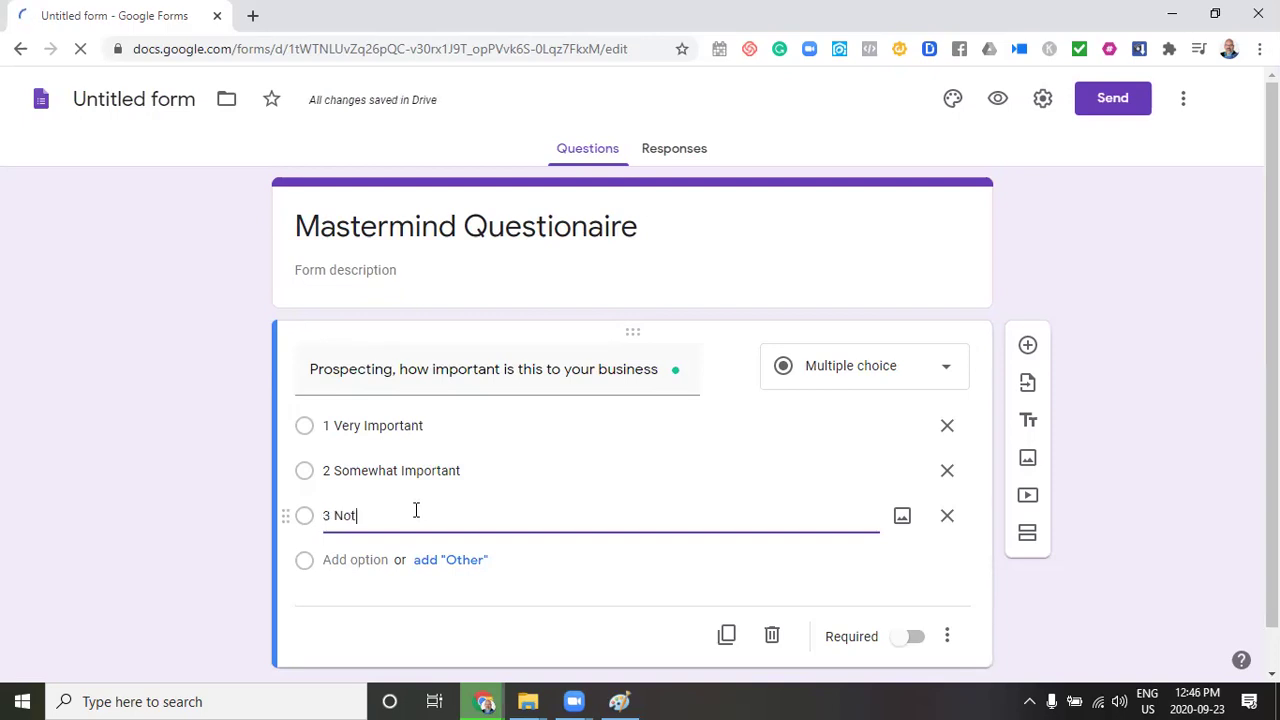
{"action": "type", "text": " i"}
{"action": "type", "text": "mport"}
{"action": "type", "text": "na"}
{"action": "key", "text": "BackSpace"}
{"action": "key", "text": "BackSpace"}
{"action": "type", "text": "a"}
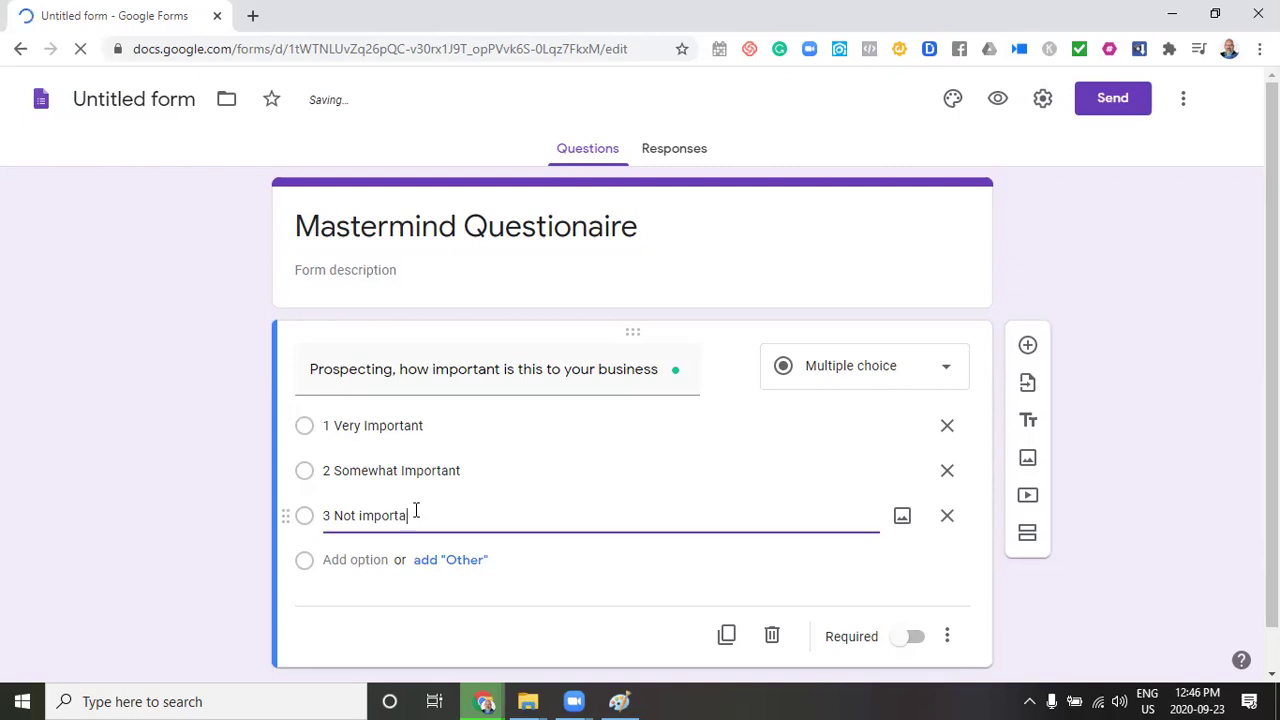
{"action": "type", "text": "nt at all"}
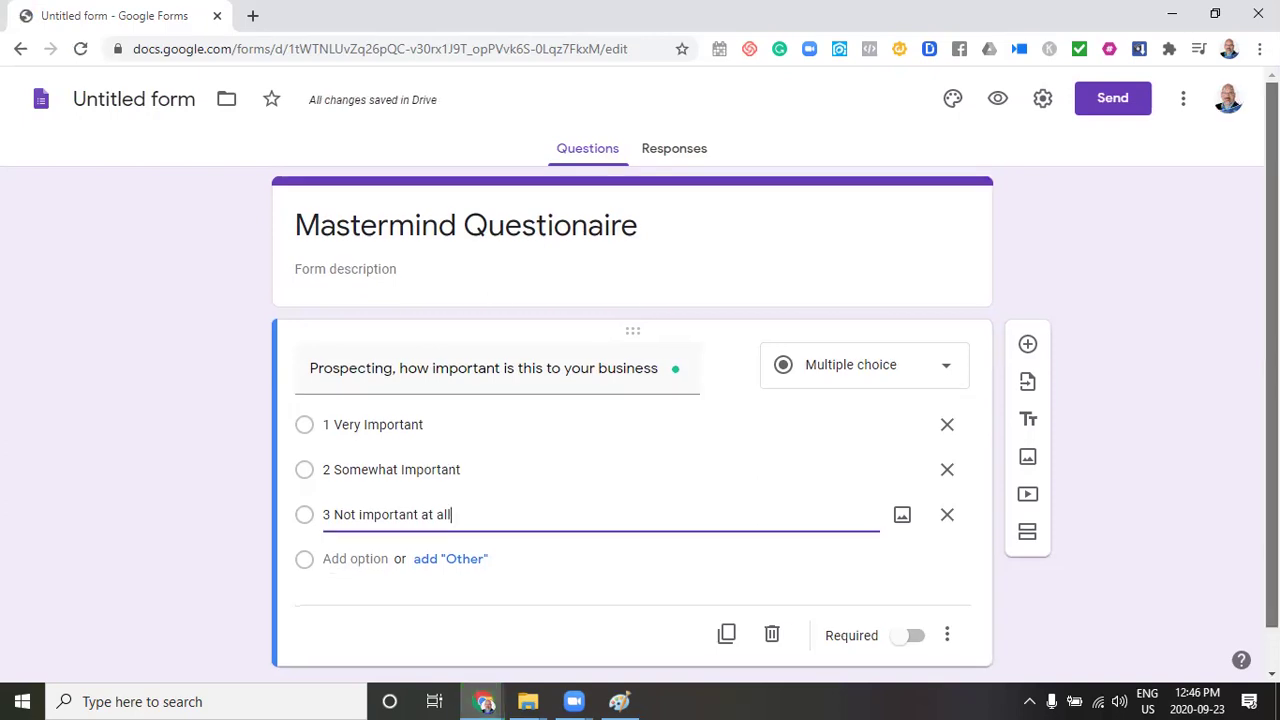
{"action": "scroll", "coordinate": [657, 440], "scroll_direction": "down", "scroll_amount": 1}
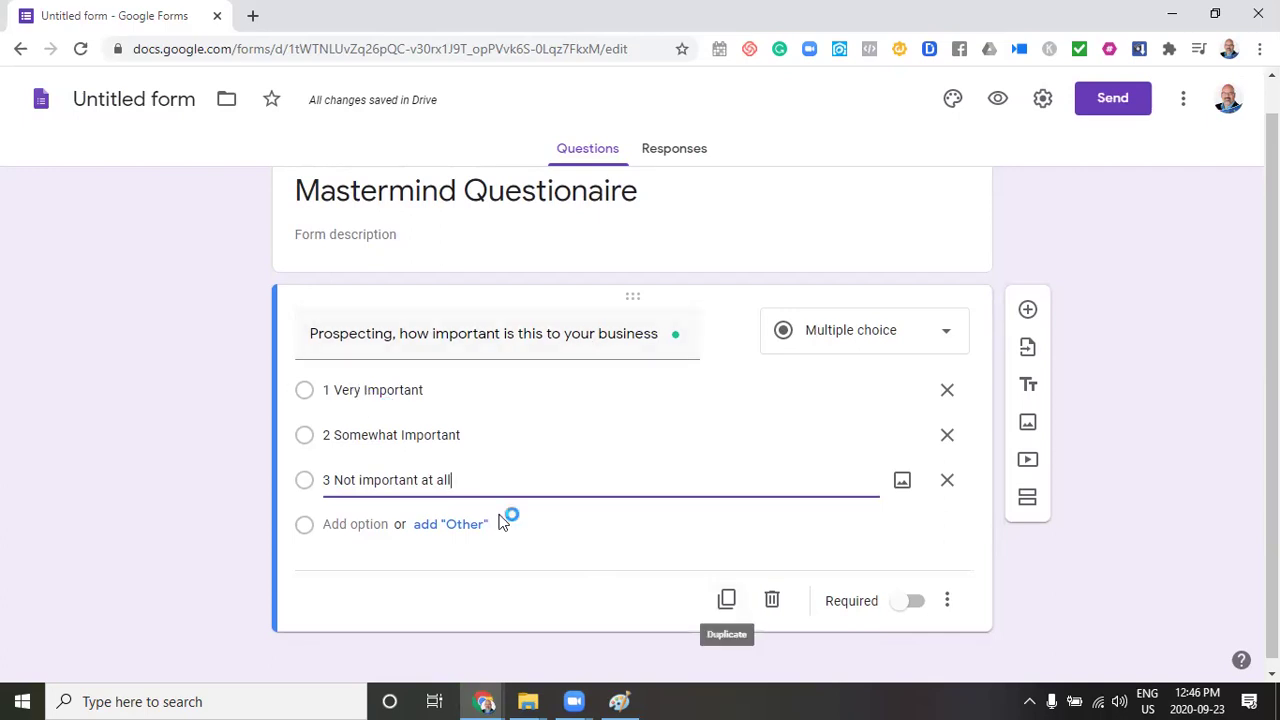
Duplicate the Prospecting question and replace 'Prospecting' in the copy's title with 'Phone follow up'
{"action": "key", "text": "Return"}
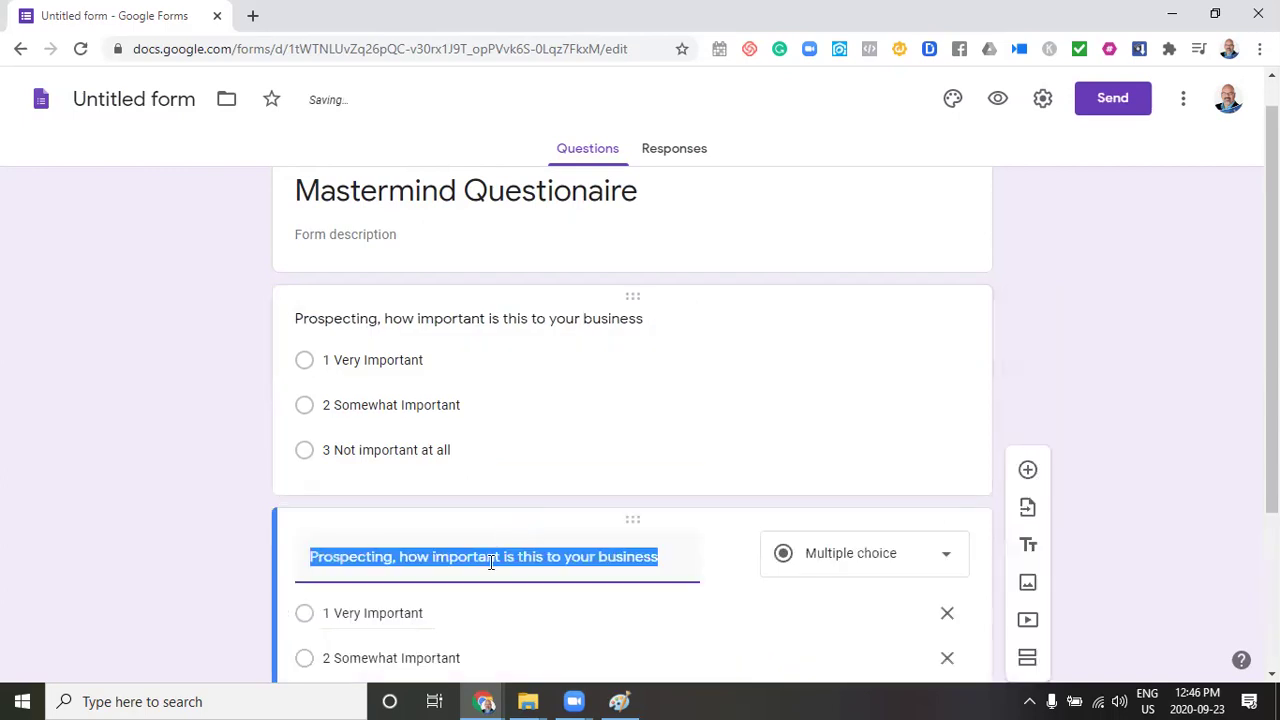
{"action": "left_click", "coordinate": [392, 557]}
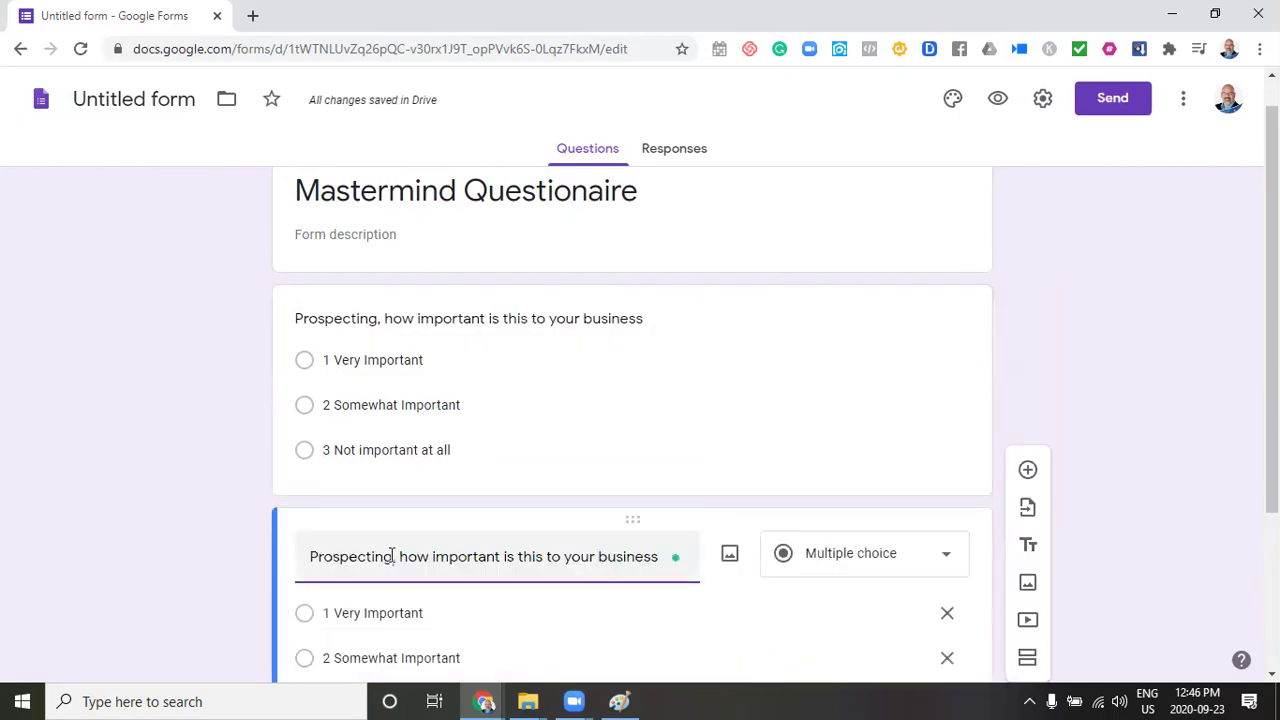
{"action": "left_click", "coordinate": [303, 556], "text": "shift"}
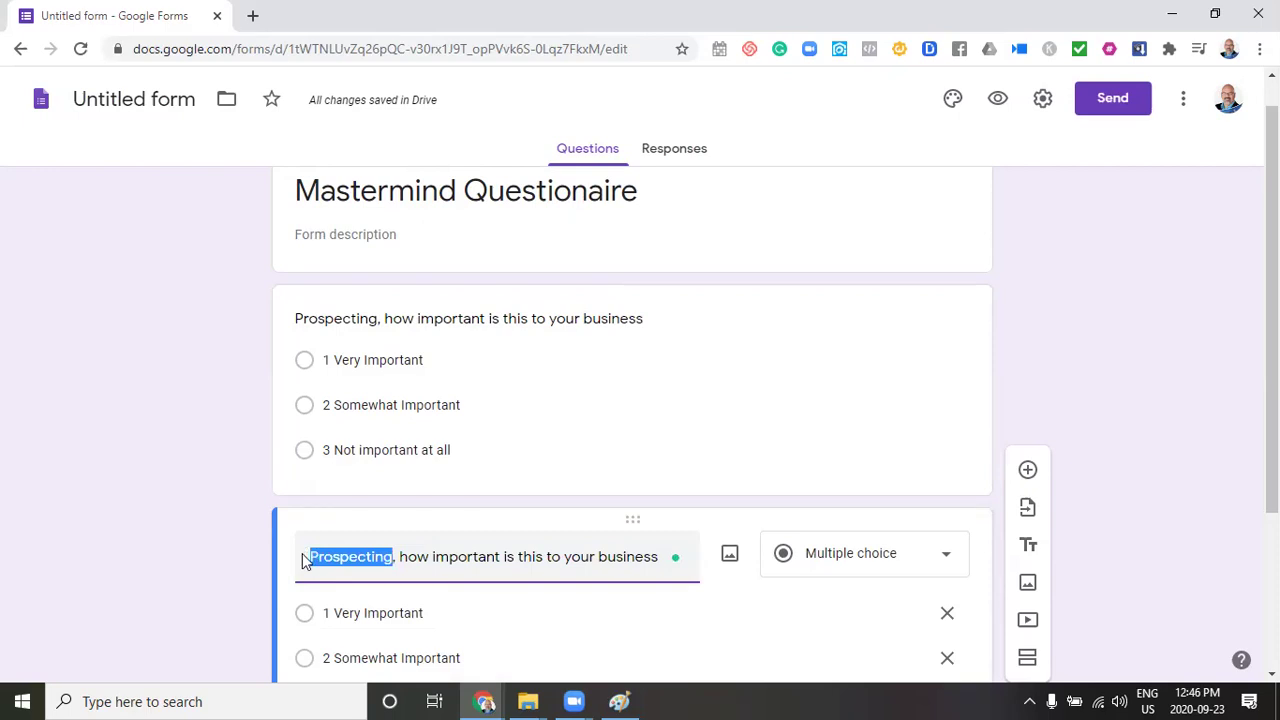
{"action": "type", "text": "pHON"}
{"action": "key", "text": "BackSpace"}
{"action": "key", "text": "BackSpace"}
{"action": "key", "text": "BackSpace"}
{"action": "key", "text": "BackSpace"}
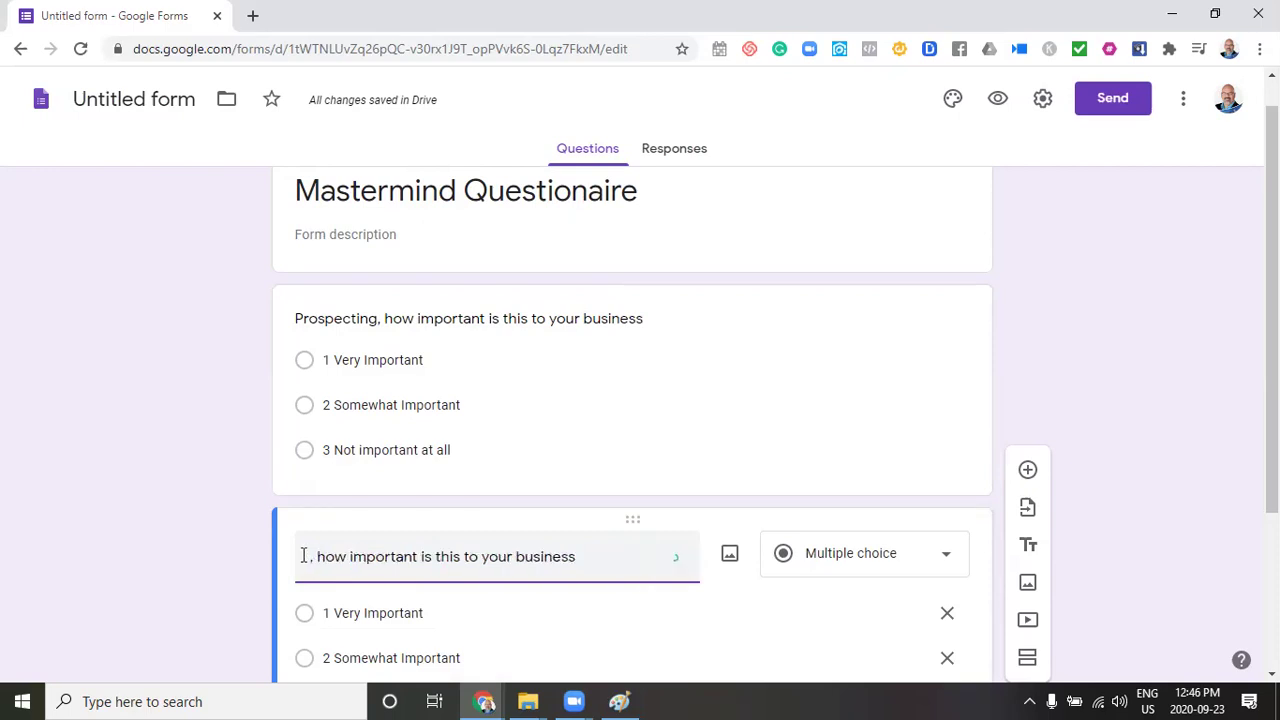
{"action": "type", "text": "phon"}
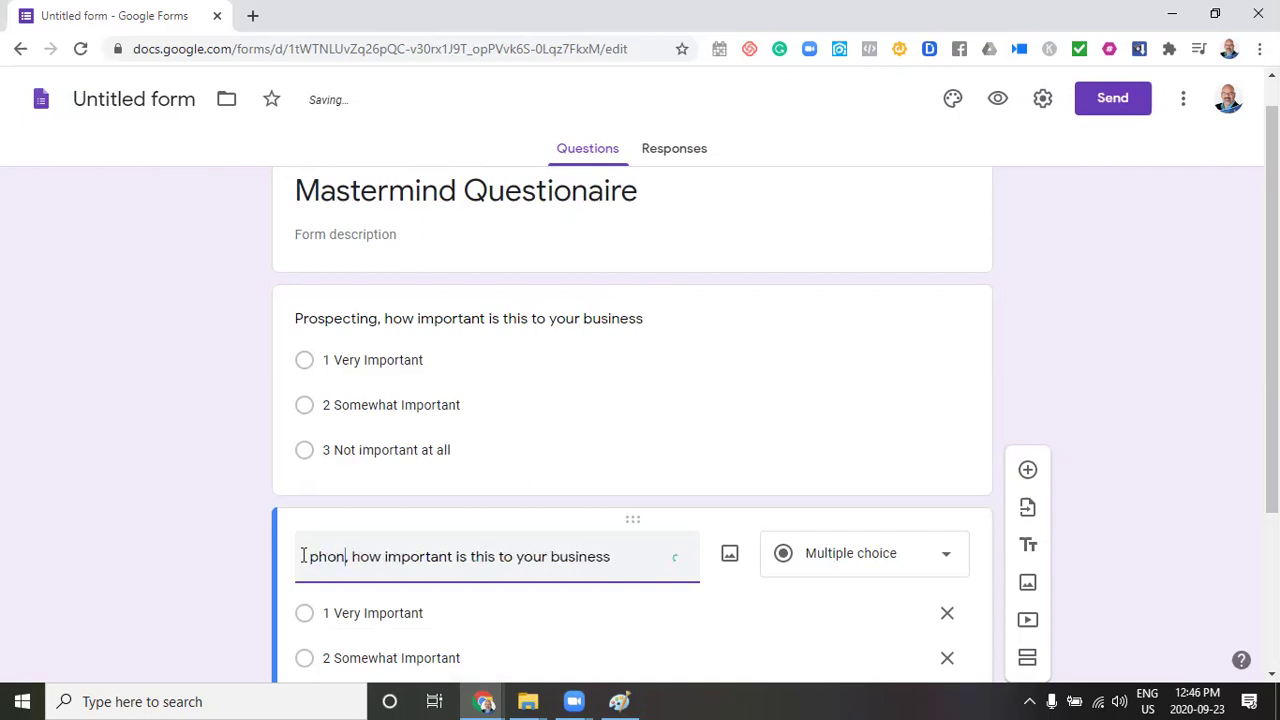
{"action": "key", "text": "BackSpace"}
{"action": "key", "text": "BackSpace"}
{"action": "key", "text": "BackSpace"}
{"action": "key", "text": "BackSpace"}
{"action": "type", "text": "Ph"}
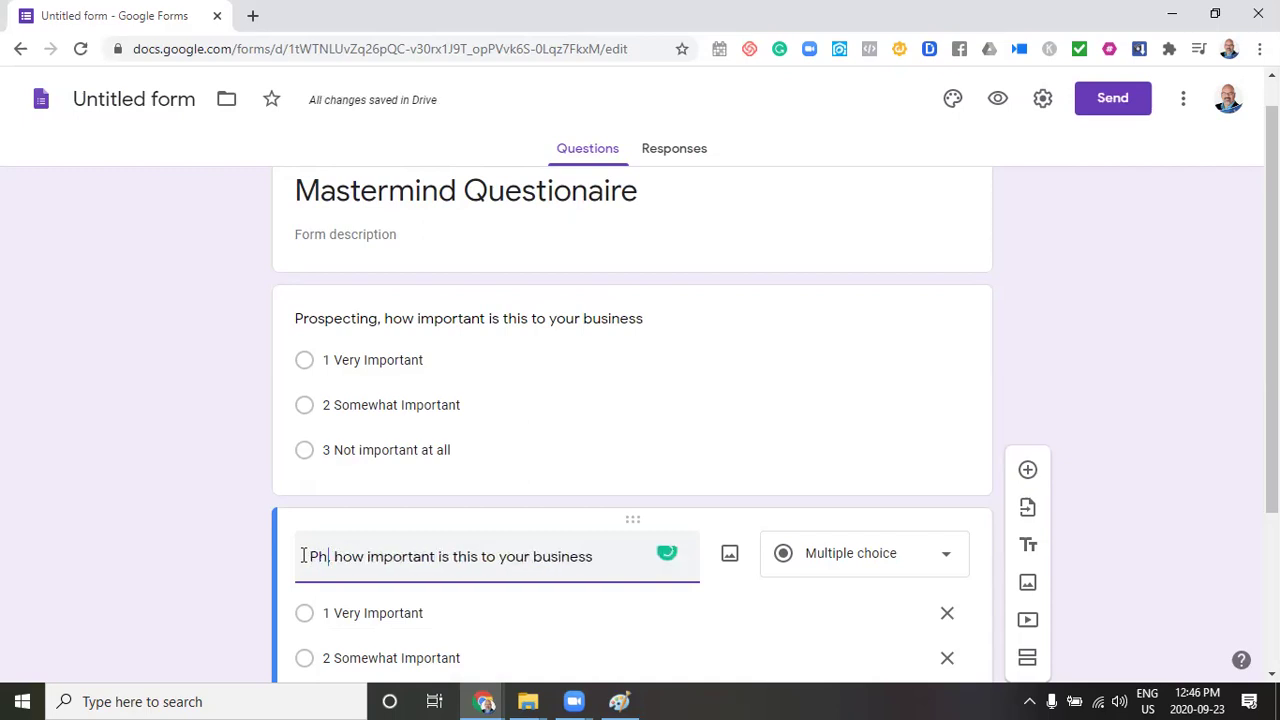
{"action": "type", "text": "one "}
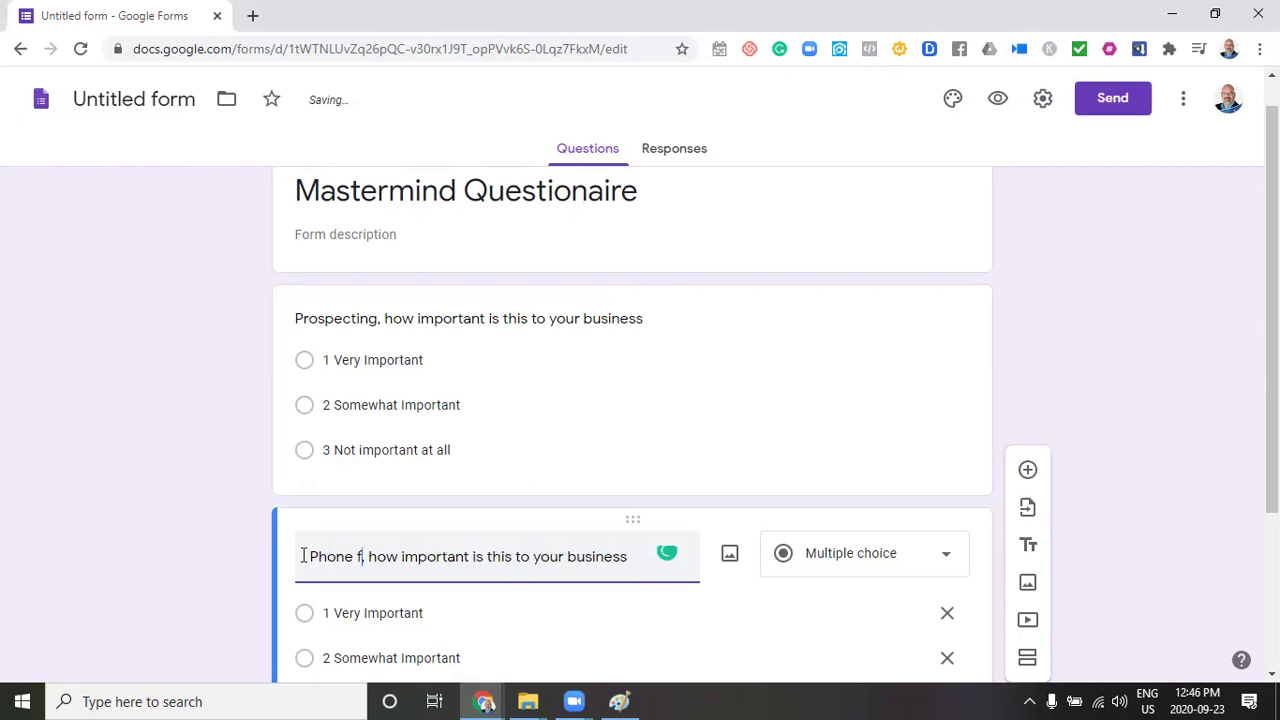
{"action": "type", "text": "follow"}
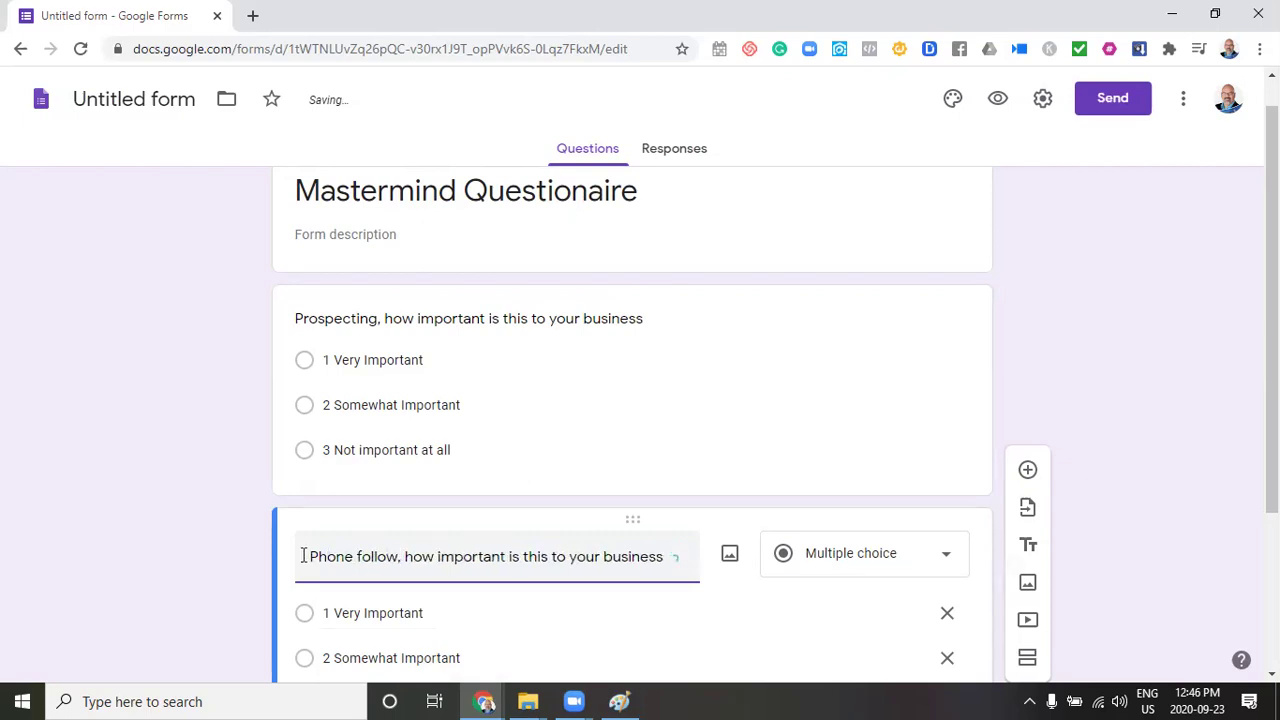
{"action": "type", "text": " up"}
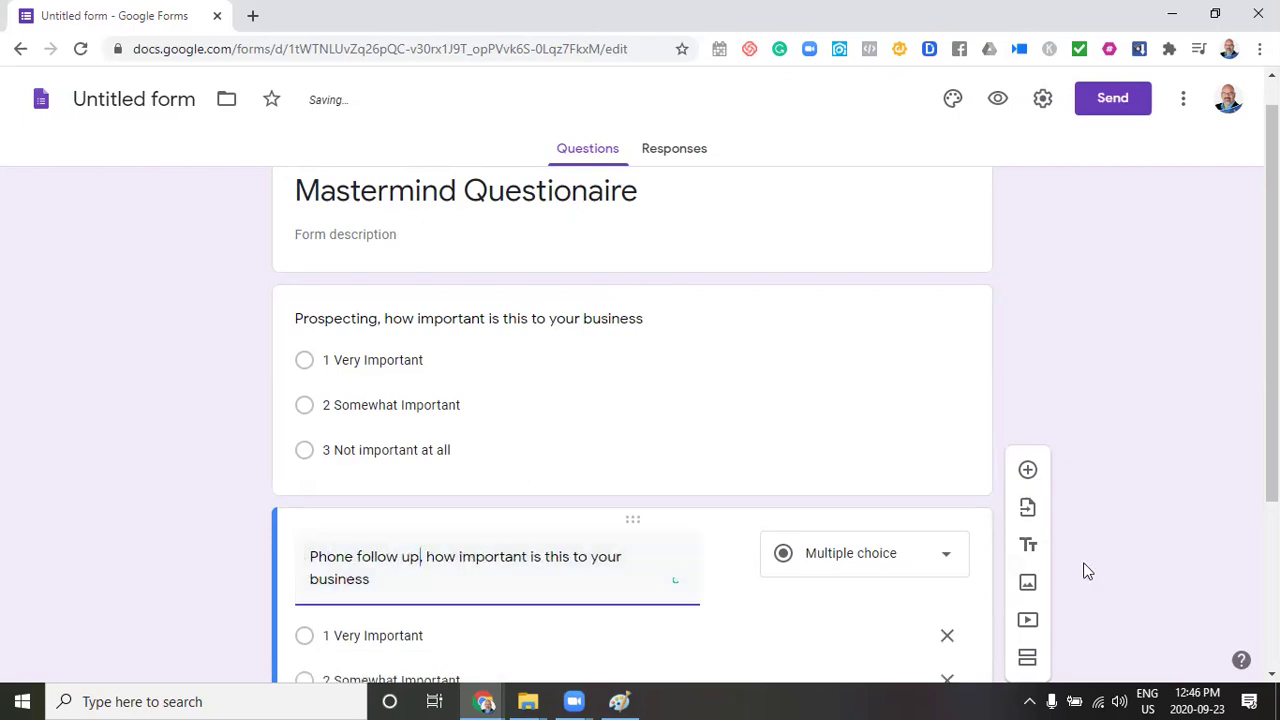
{"action": "scroll", "coordinate": [632, 400], "scroll_direction": "down", "scroll_amount": 2}
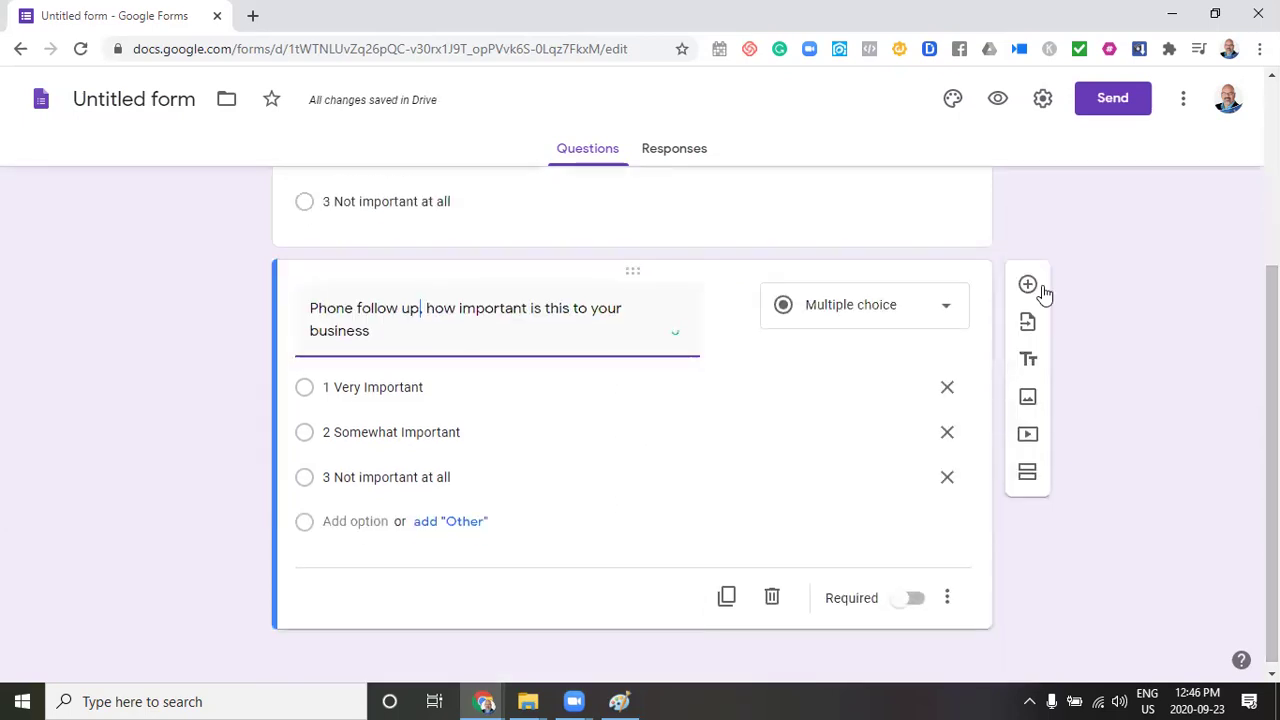
Add a third question reading 'What the 3 most important features that lead you to buy this.'
{"action": "left_click", "coordinate": [1030, 287]}
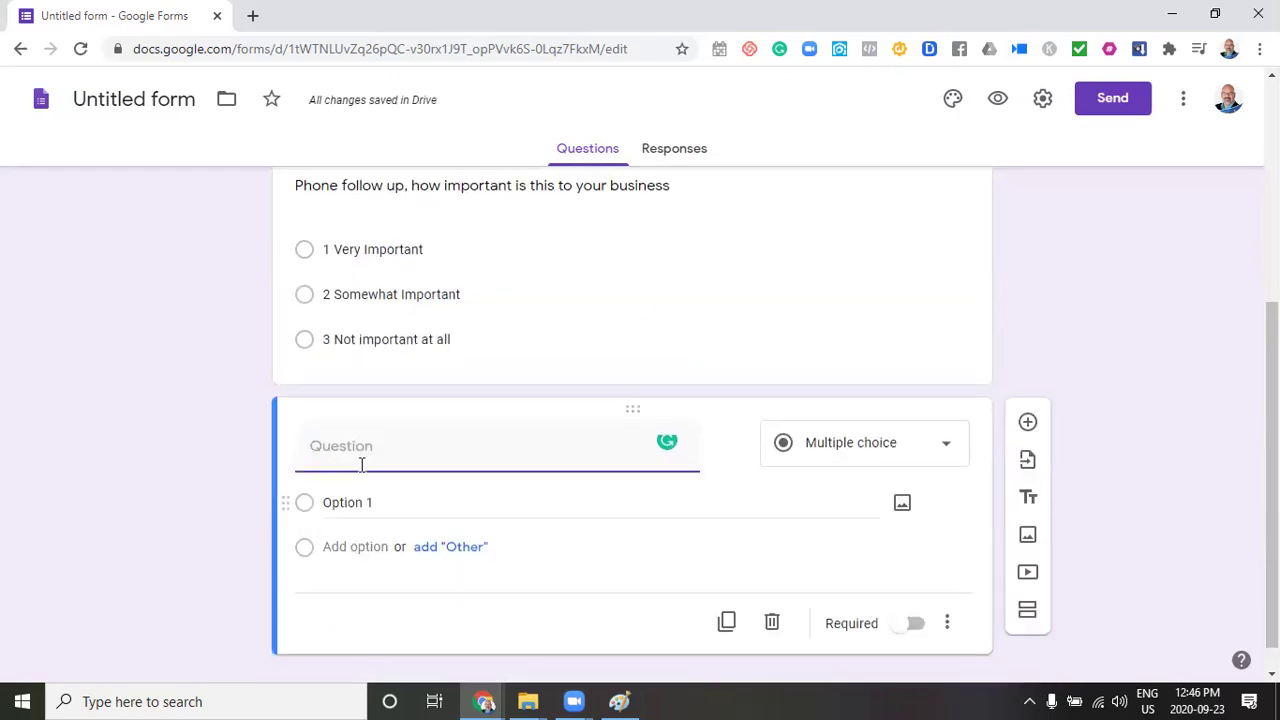
{"action": "left_click", "coordinate": [332, 458]}
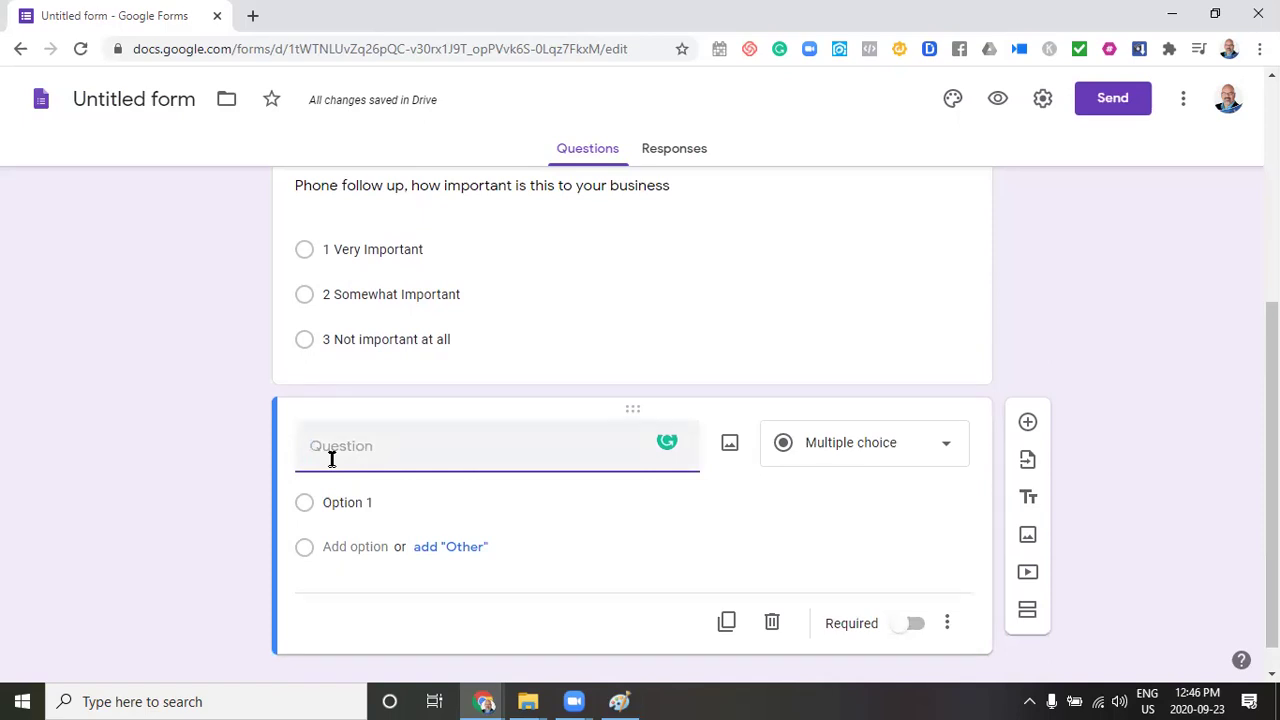
{"action": "type", "text": "W"}
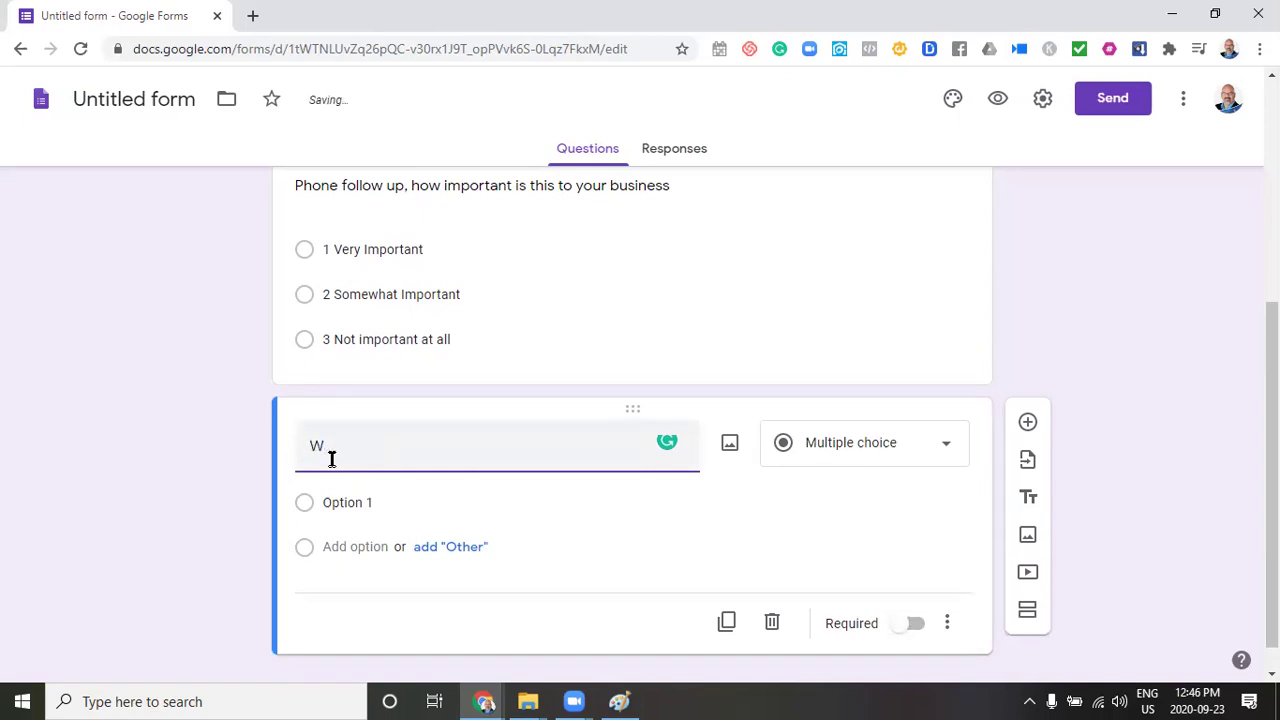
{"action": "type", "text": "hat are"}
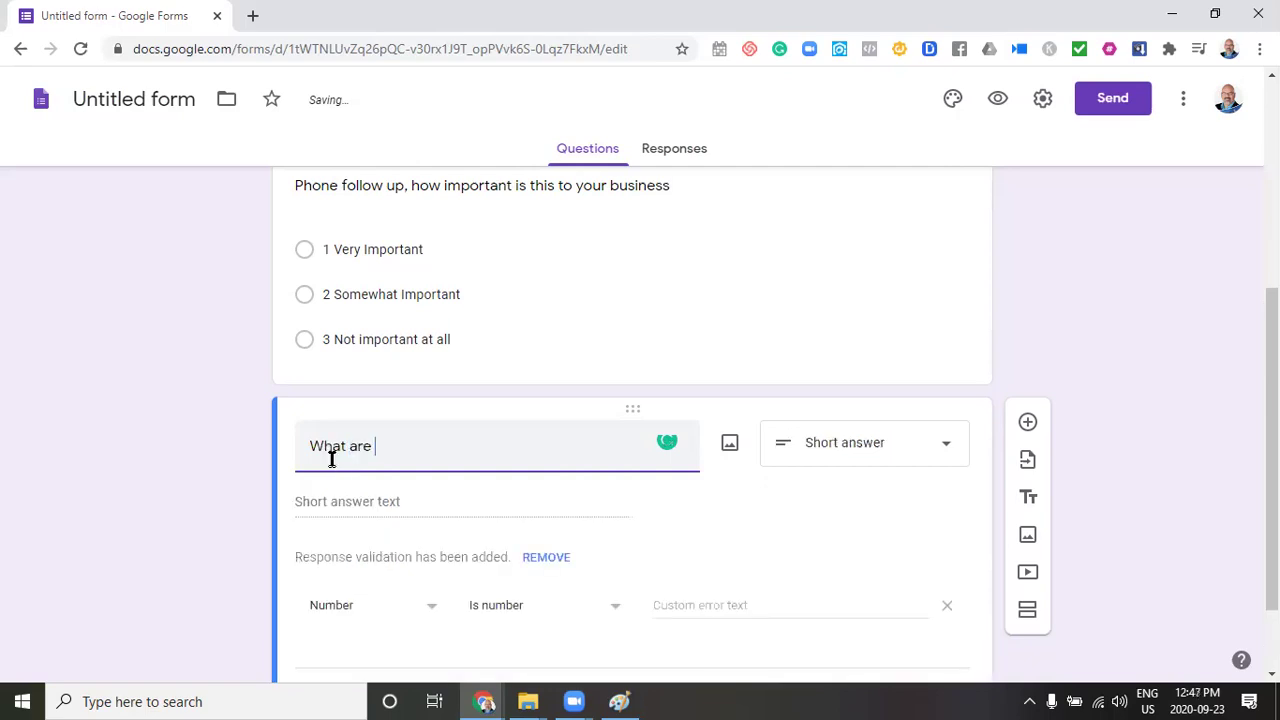
{"action": "key", "text": "BackSpace"}
{"action": "key", "text": "BackSpace"}
{"action": "key", "text": "BackSpace"}
{"action": "key", "text": "BackSpace"}
{"action": "type", "text": "the 3 mos"}
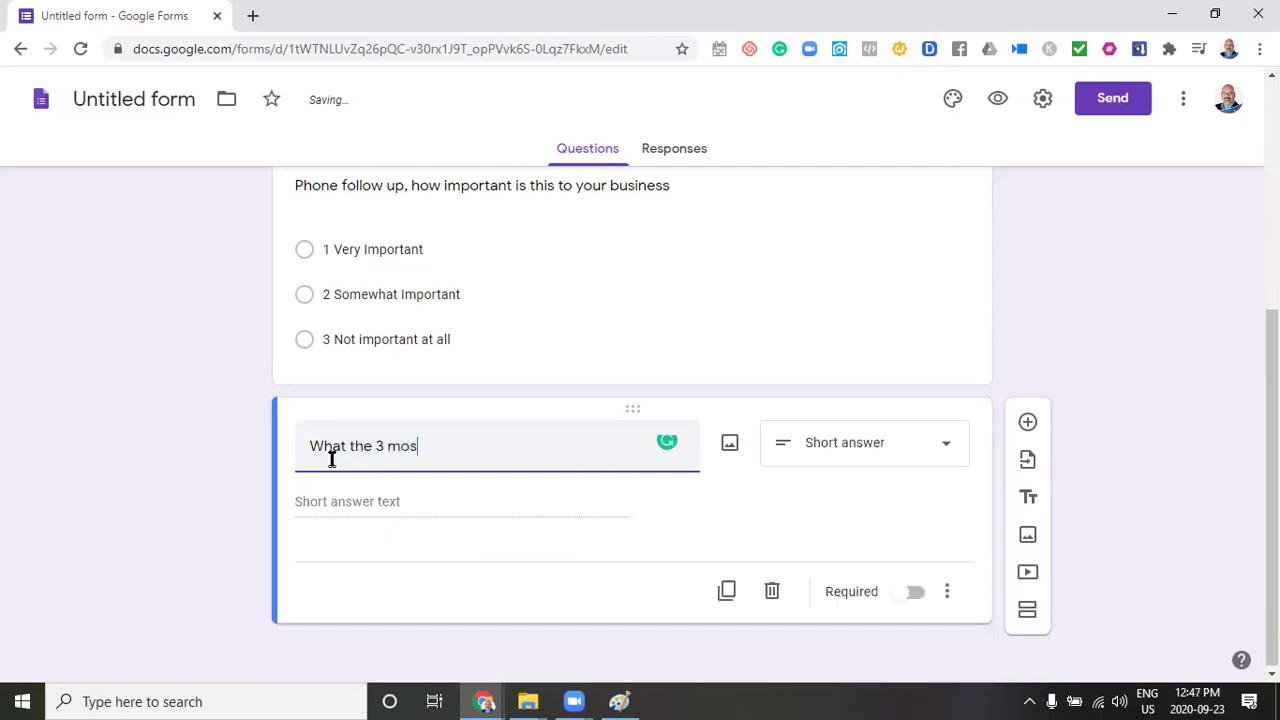
{"action": "type", "text": "t important fea"}
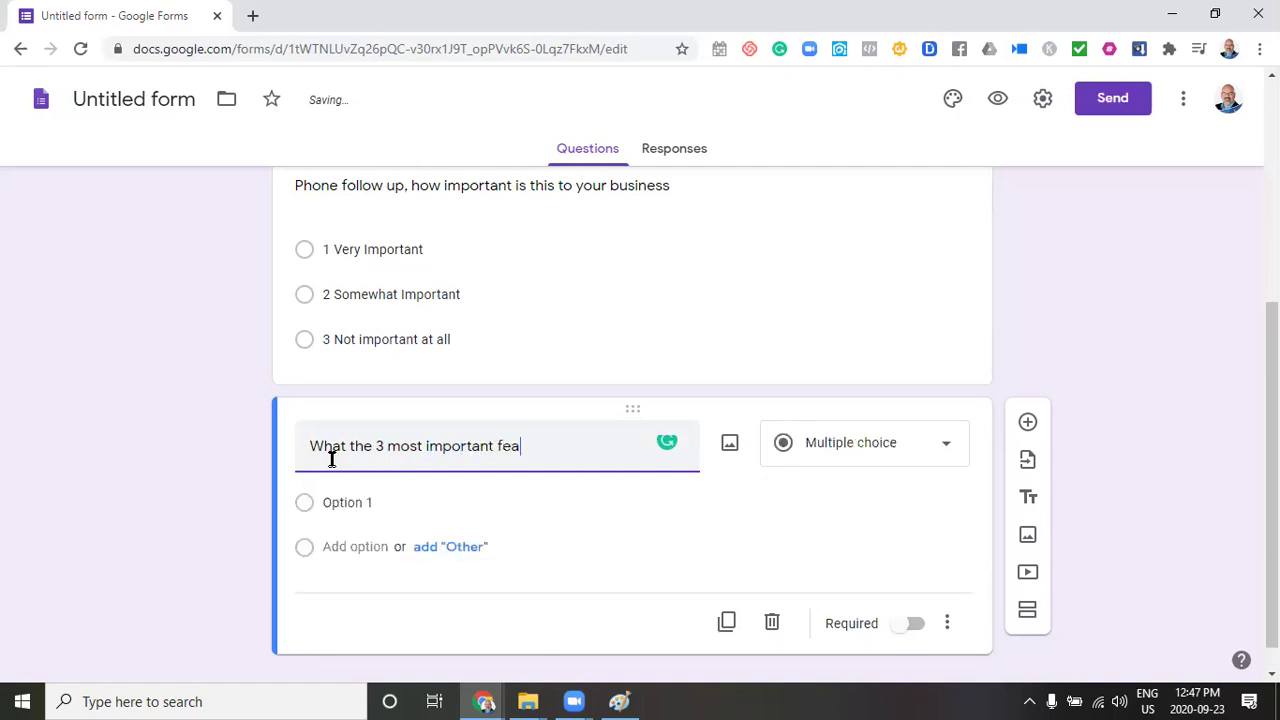
{"action": "type", "text": "tures that "}
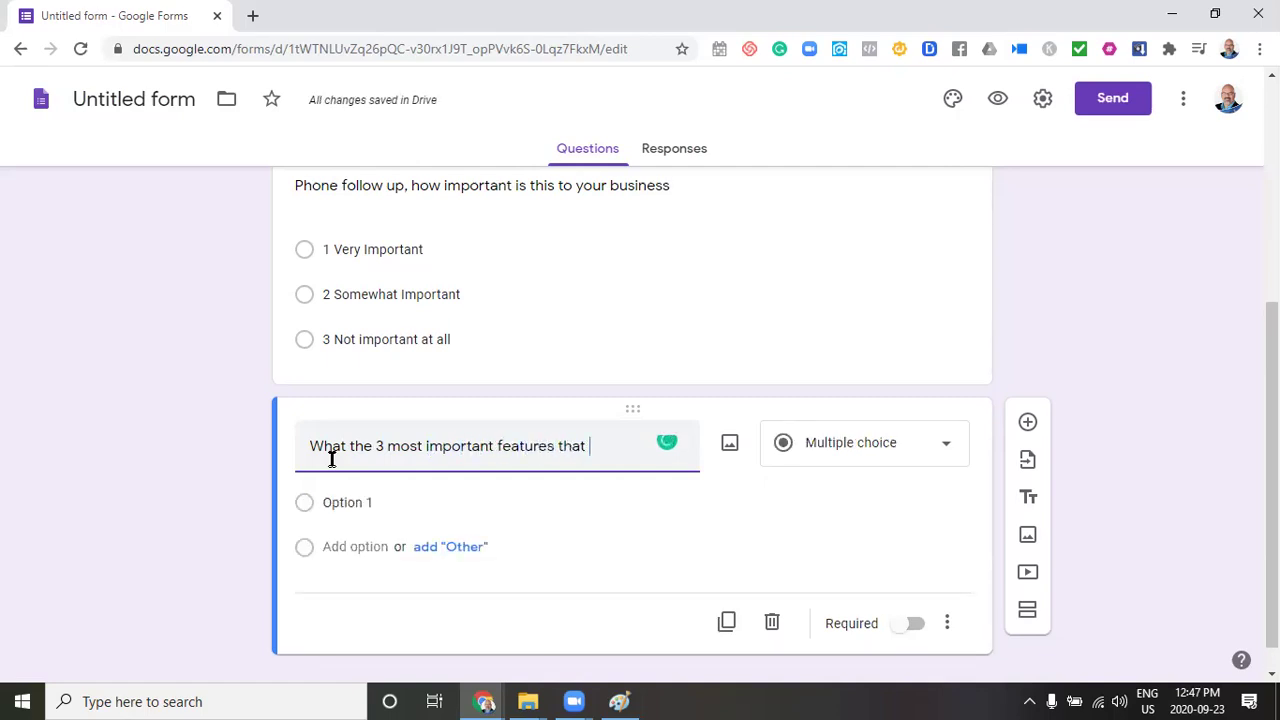
{"action": "type", "text": "lead yout"}
{"action": "key", "text": "BackSpace"}
{"action": "type", "text": "to b"}
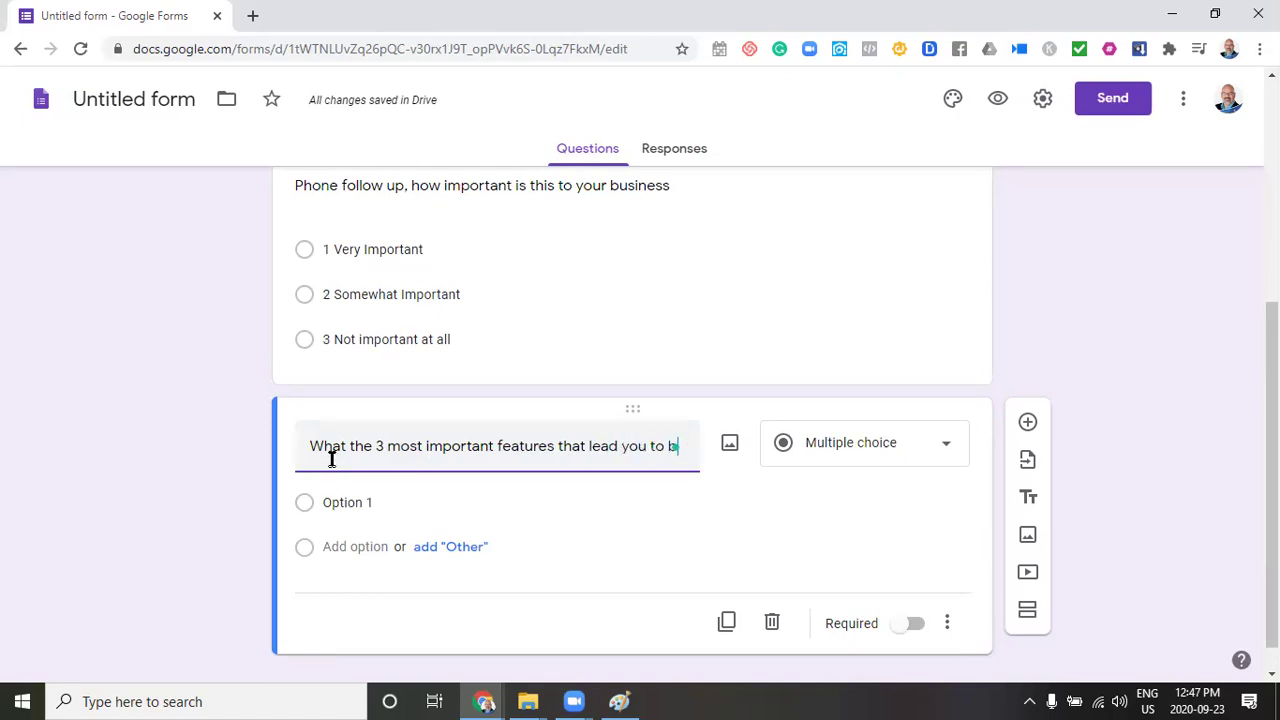
{"action": "type", "text": "uy this."}
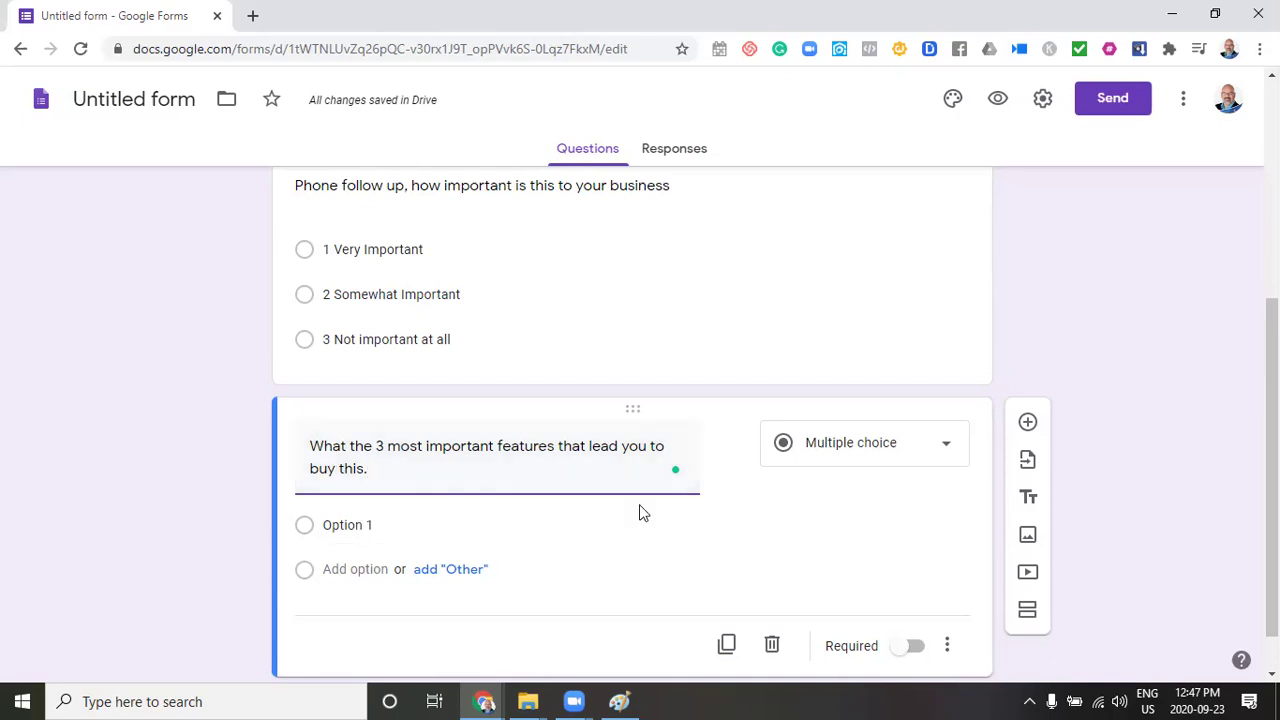
Change the features question to Paragraph type and switch Required on
{"action": "left_click", "coordinate": [871, 449]}
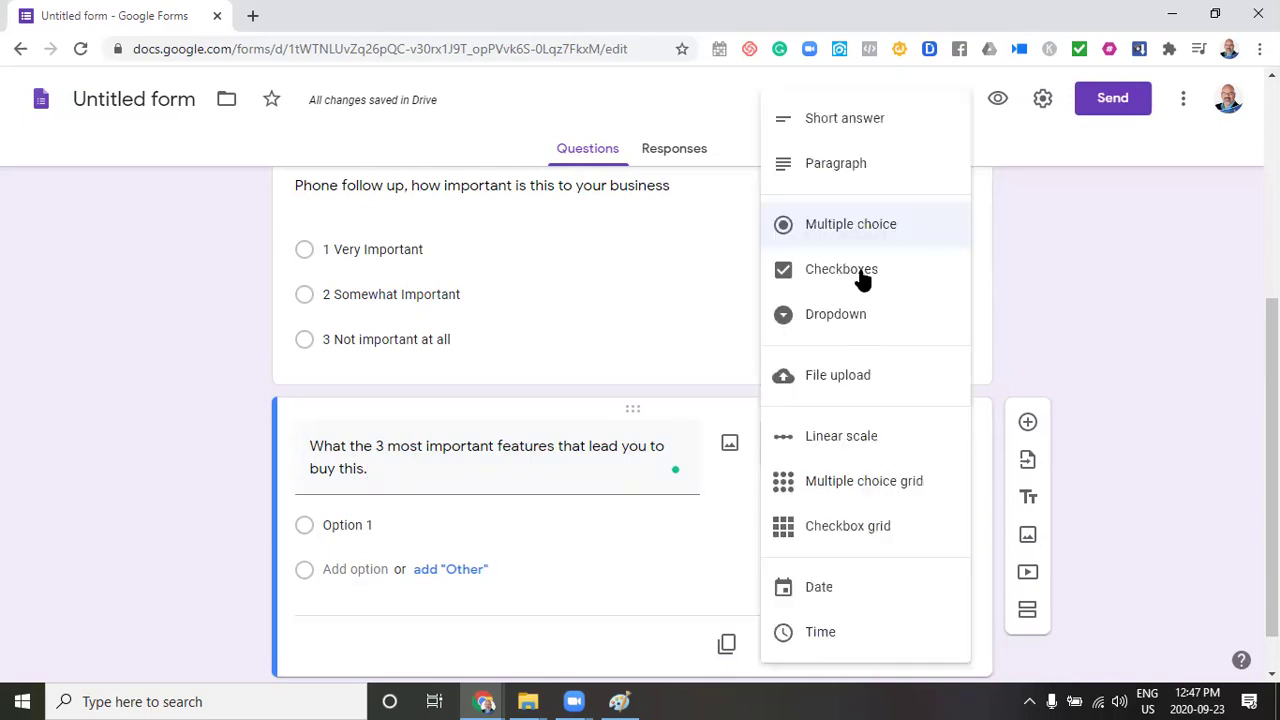
{"action": "left_click", "coordinate": [786, 184]}
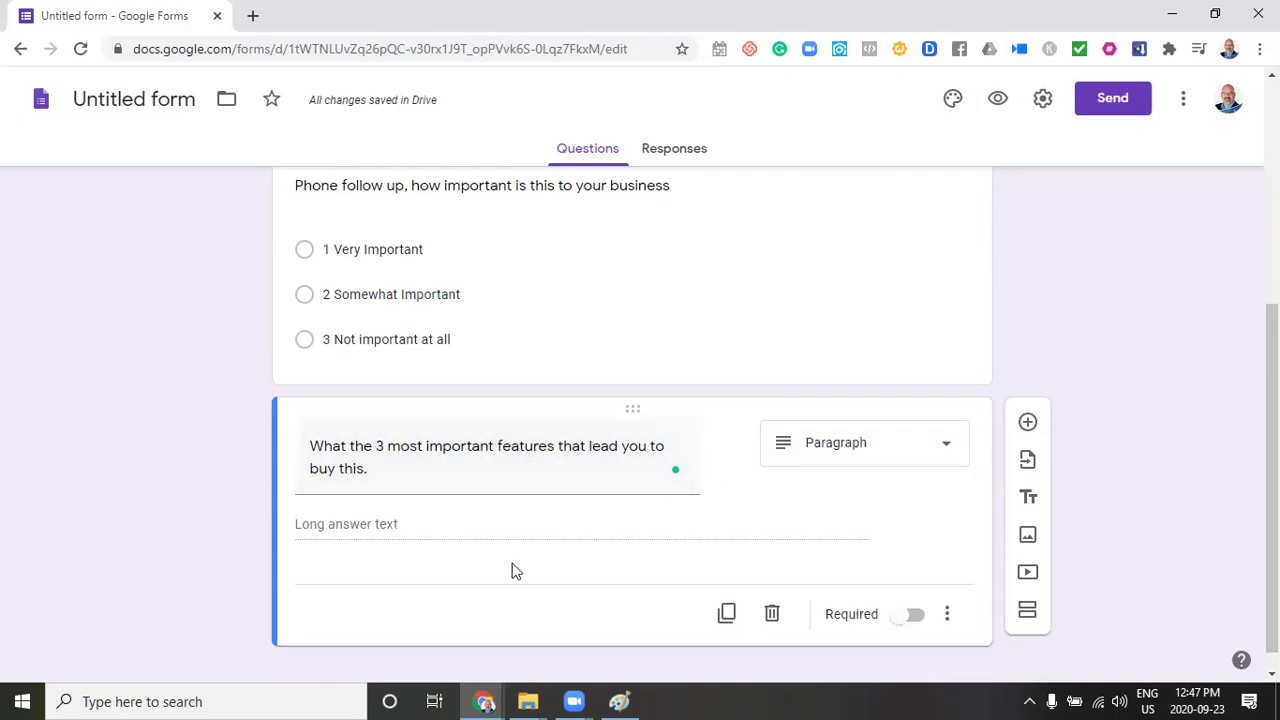
{"action": "left_click", "coordinate": [926, 594]}
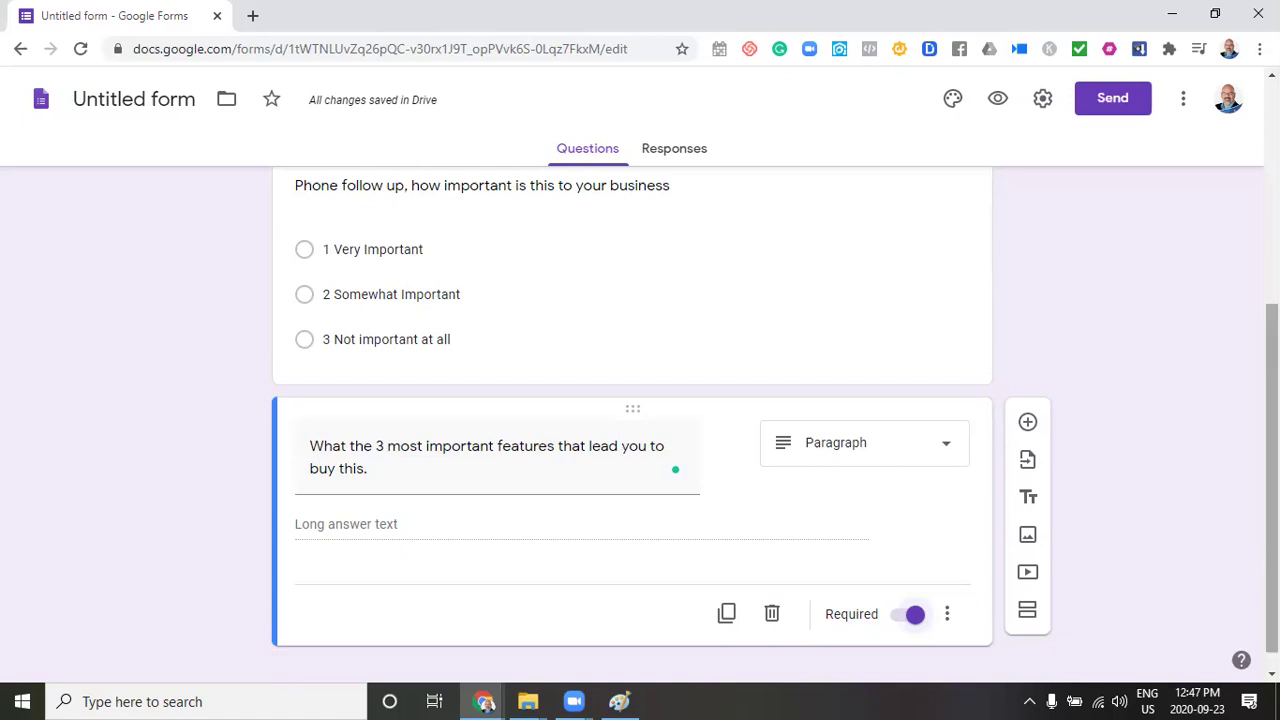
{"action": "scroll", "coordinate": [1270, 480], "scroll_direction": "down", "scroll_amount": 1}
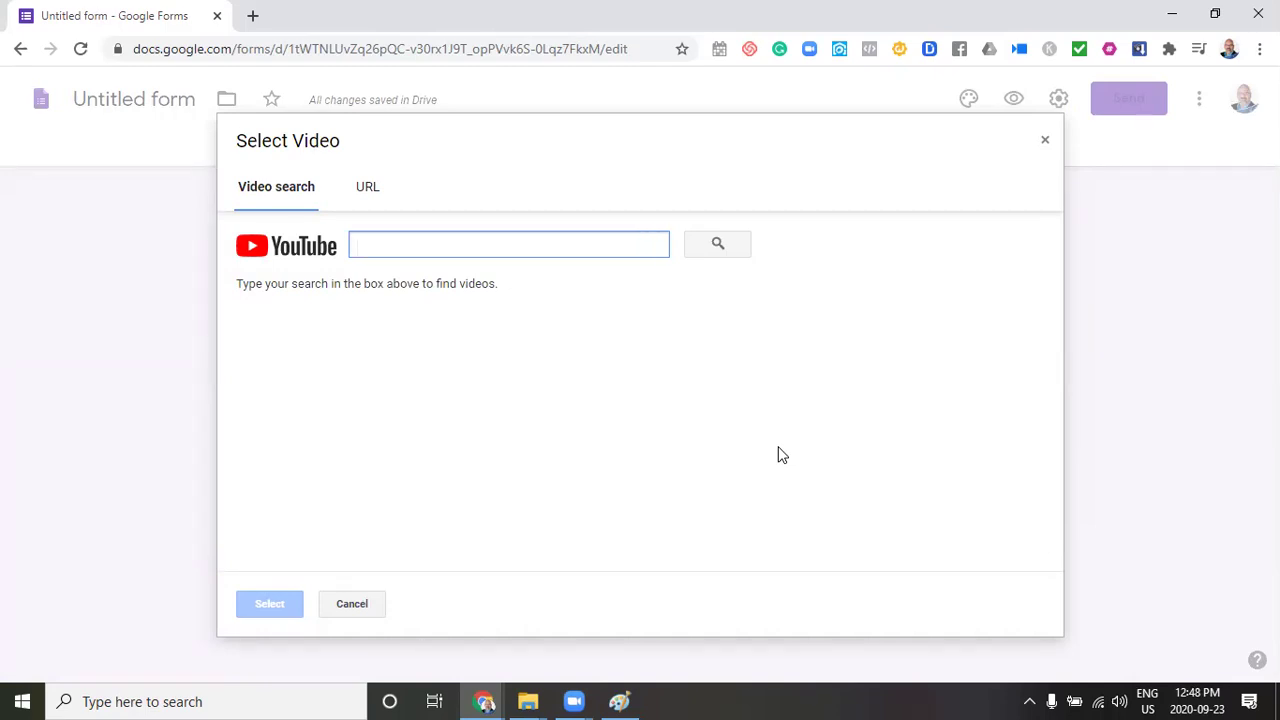
Search YouTube for the presenter's name plus 'exp realty' and pick the Facebook retargeting video
{"action": "type", "text": "jason be"}
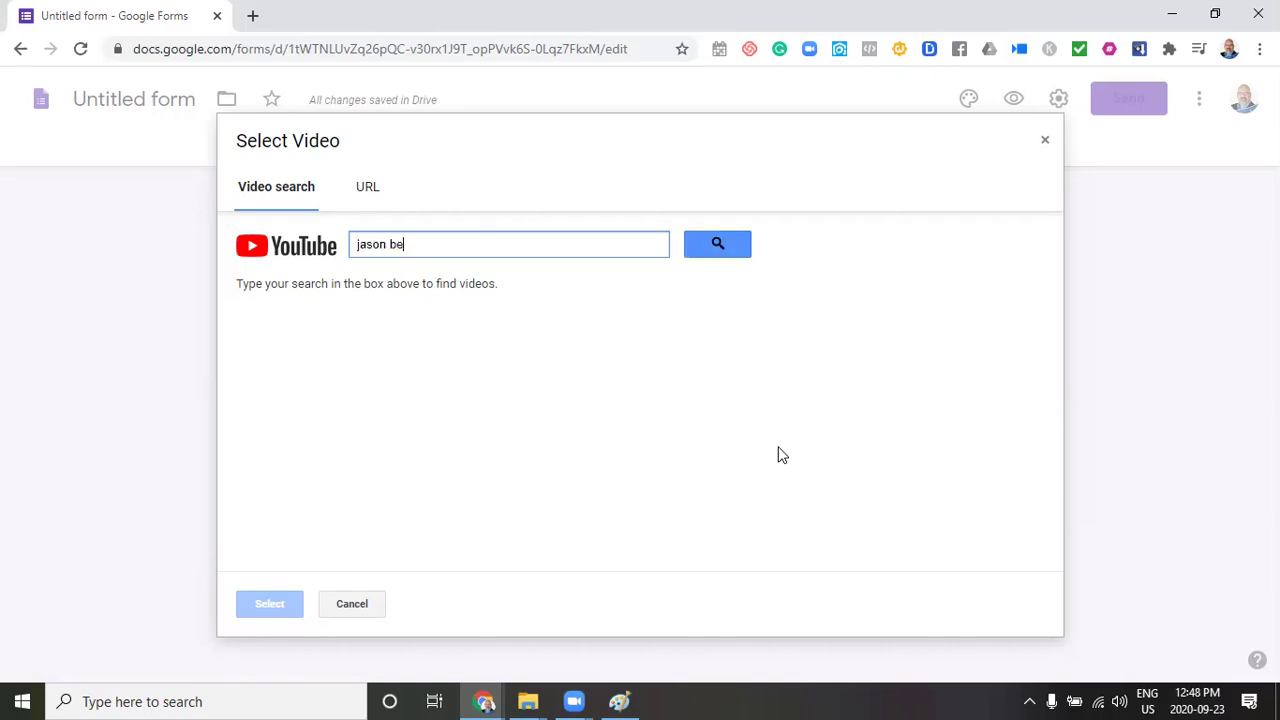
{"action": "type", "text": "attie exp realty"}
{"action": "left_click", "coordinate": [726, 246]}
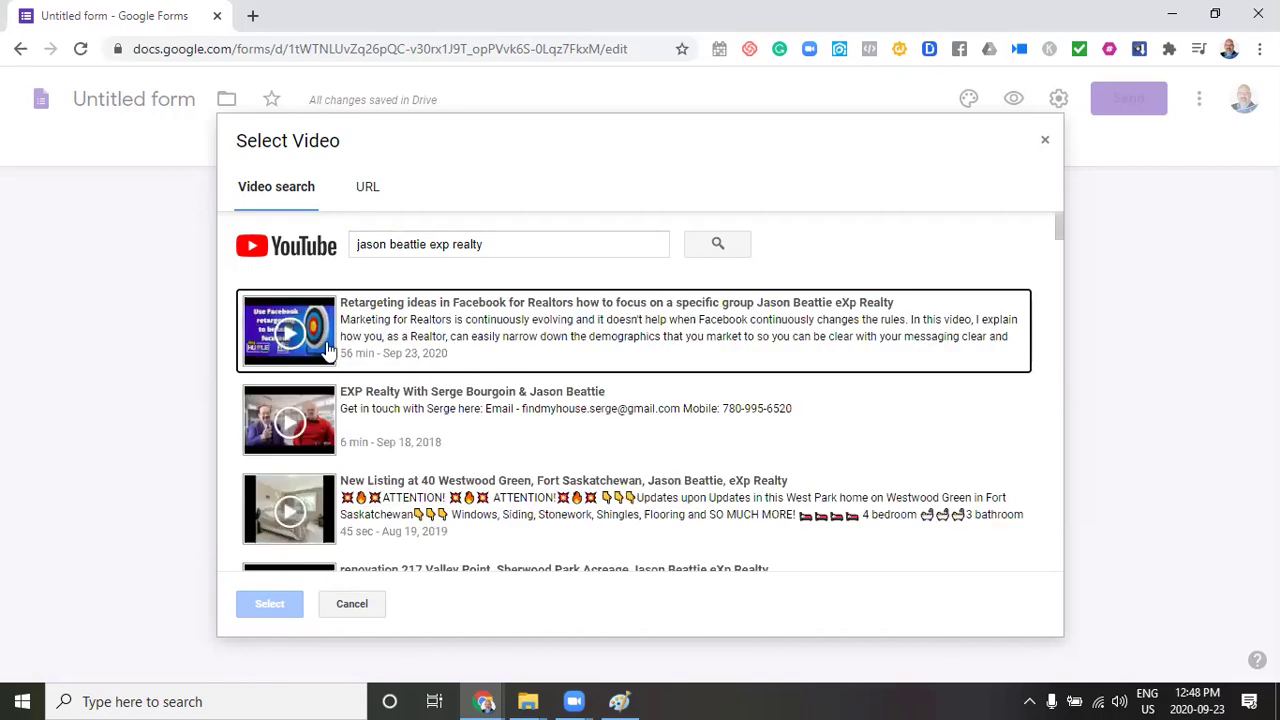
{"action": "left_click", "coordinate": [462, 318]}
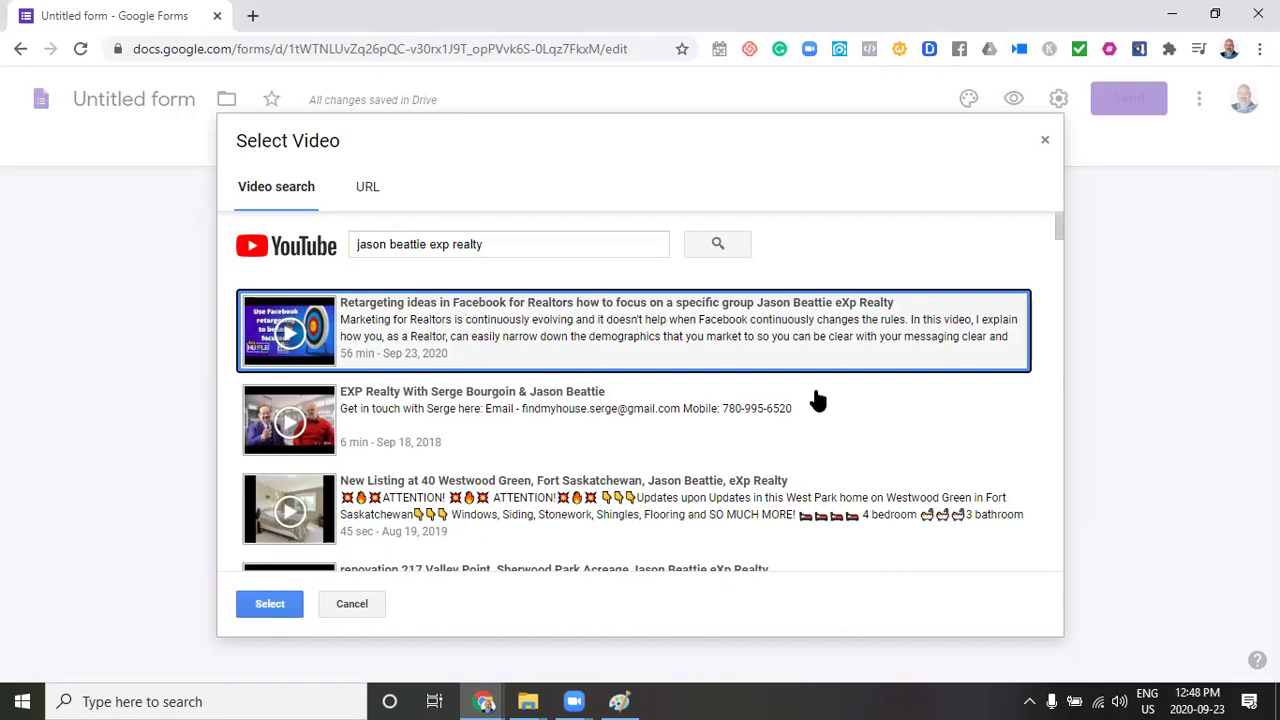
Insert the chosen Facebook retargeting video below the paragraph question and review the form
{"action": "left_click", "coordinate": [257, 608]}
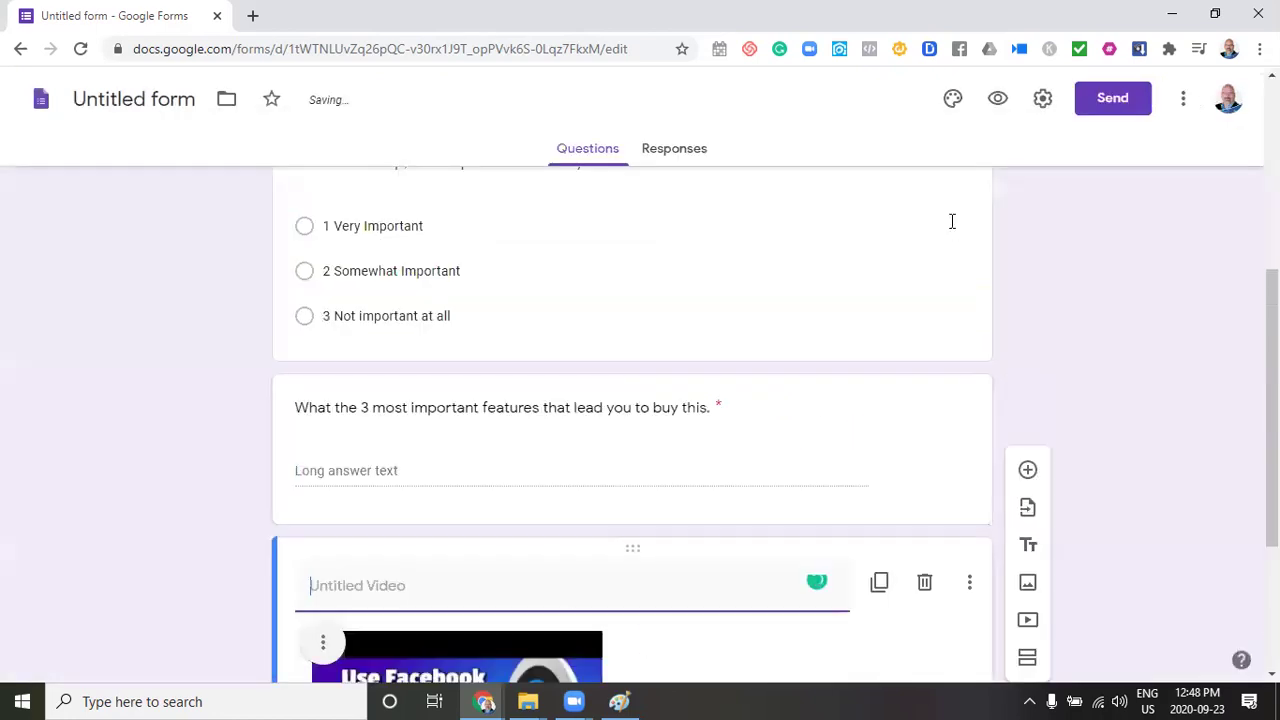
{"action": "scroll", "coordinate": [632, 500], "scroll_direction": "down", "scroll_amount": 2}
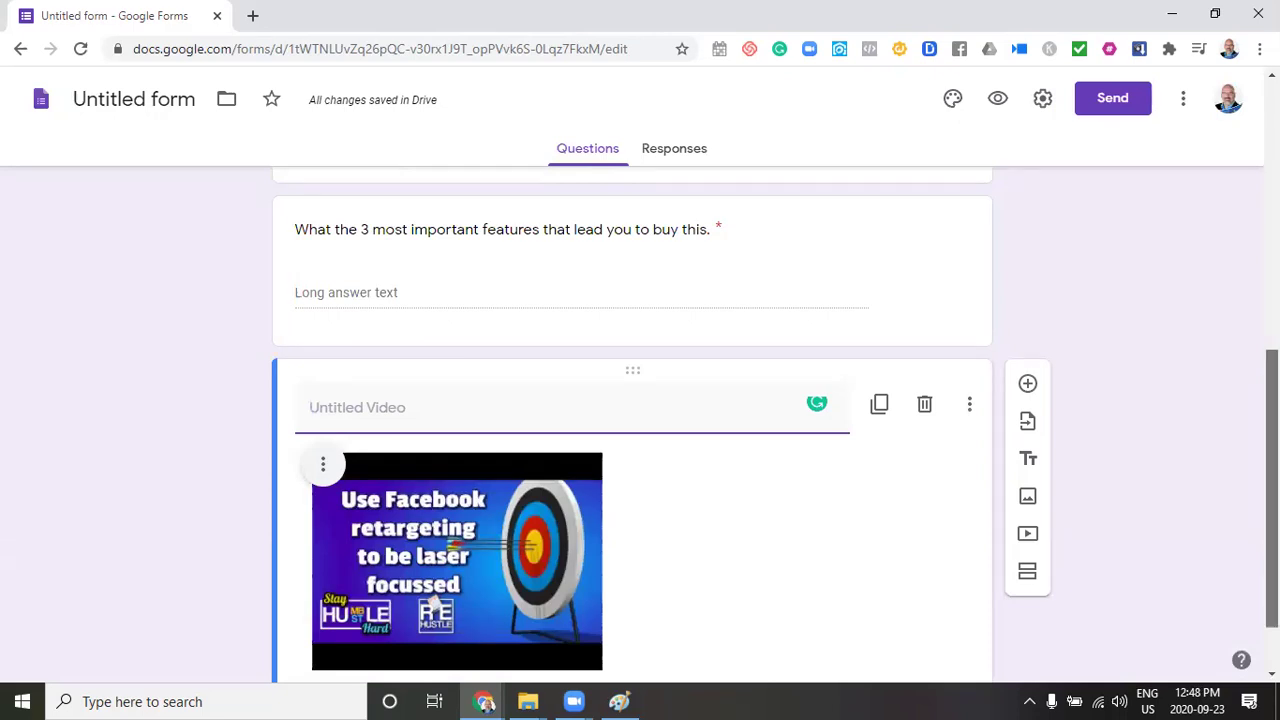
{"action": "scroll", "coordinate": [1180, 390], "scroll_direction": "down", "scroll_amount": 1}
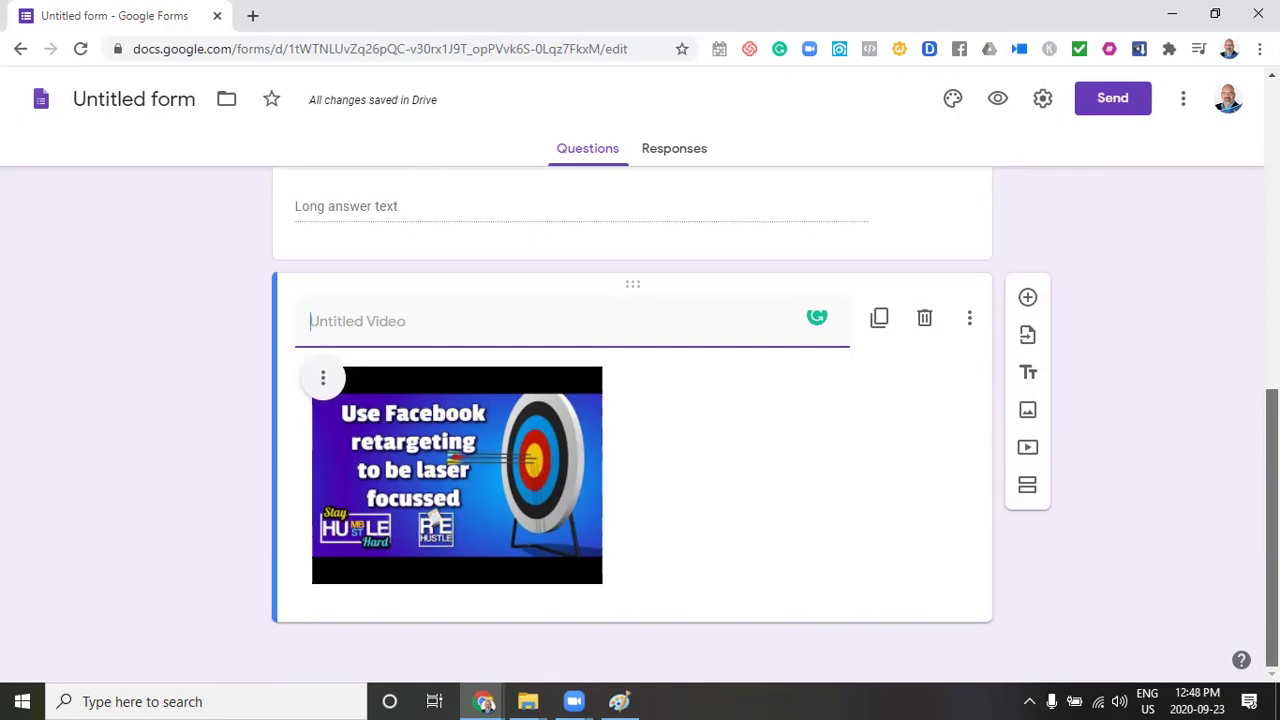
{"action": "scroll", "coordinate": [1272, 500], "scroll_direction": "up", "scroll_amount": 6}
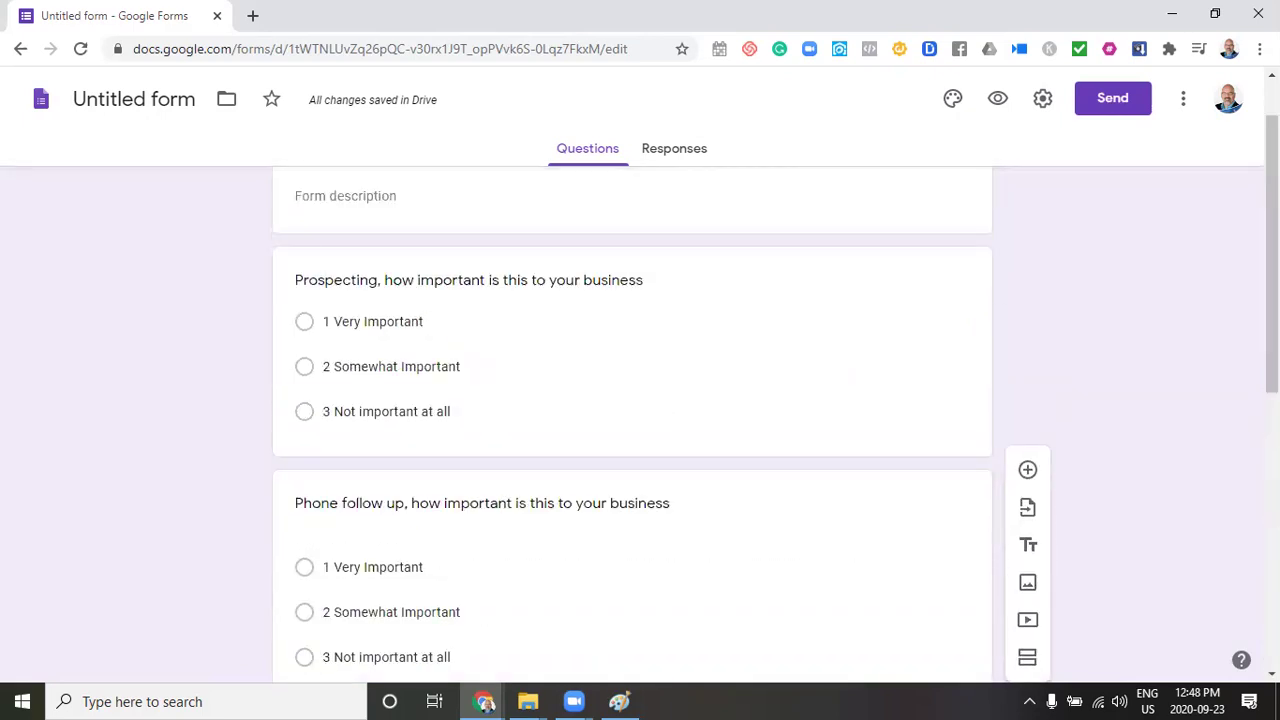
{"action": "scroll", "coordinate": [785, 262], "scroll_direction": "up", "scroll_amount": 1}
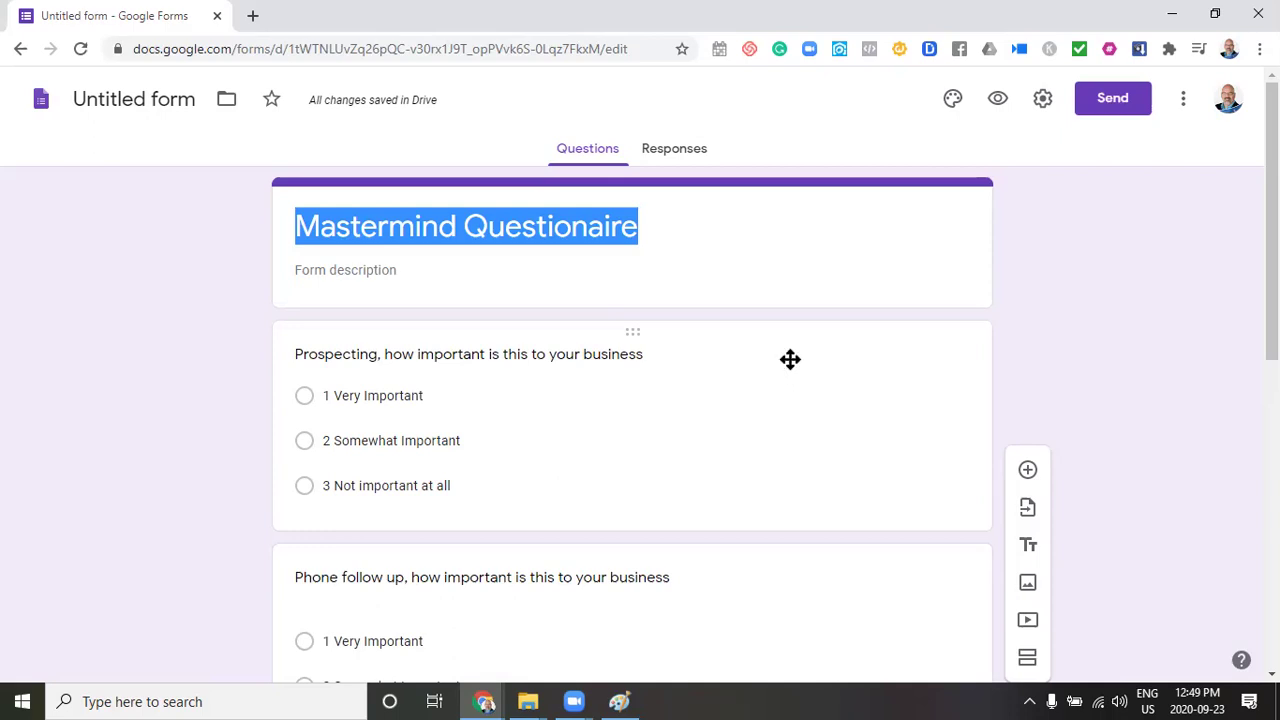
Open the Responses page showing 0 responses and its more-options menu
{"action": "left_click", "coordinate": [670, 152]}
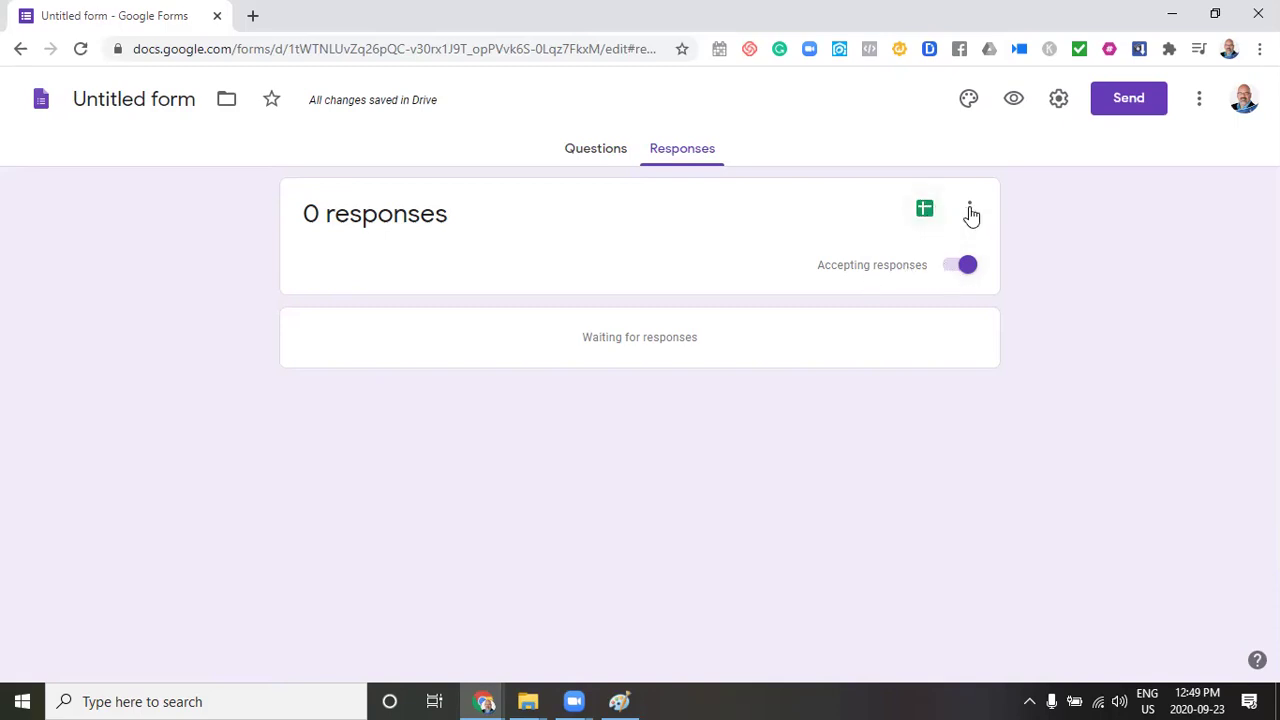
{"action": "left_click", "coordinate": [969, 212]}
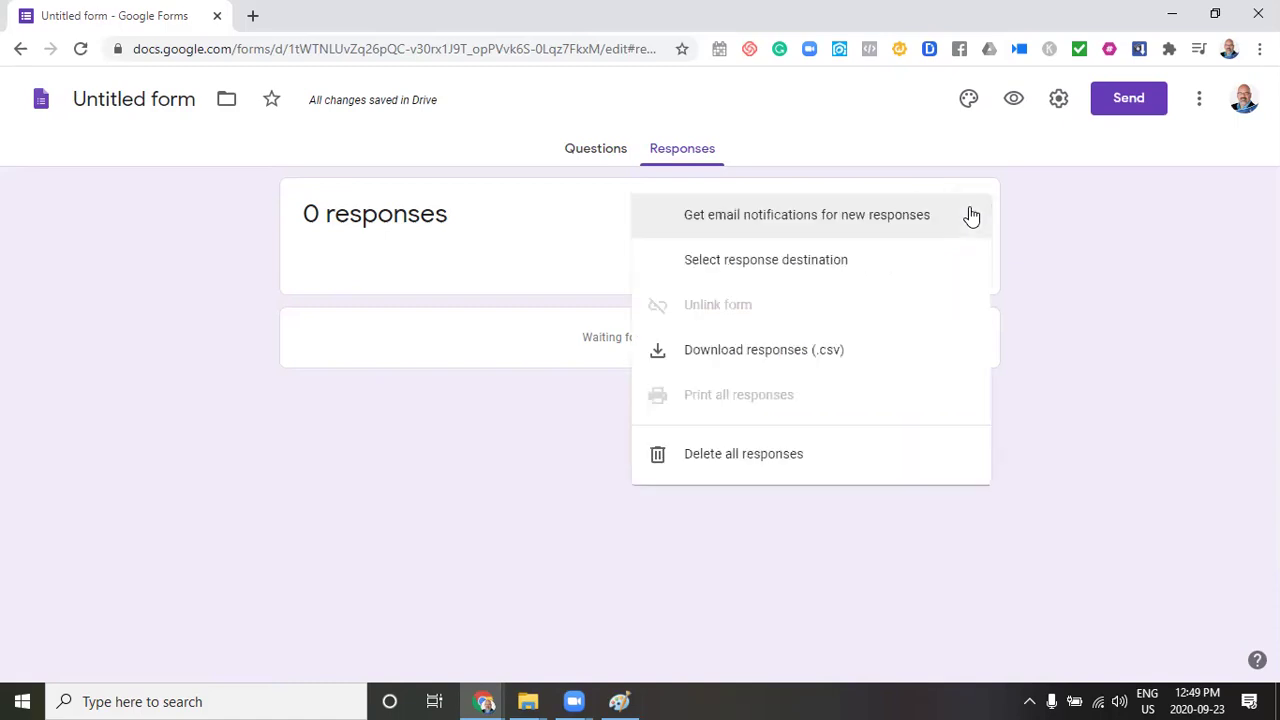